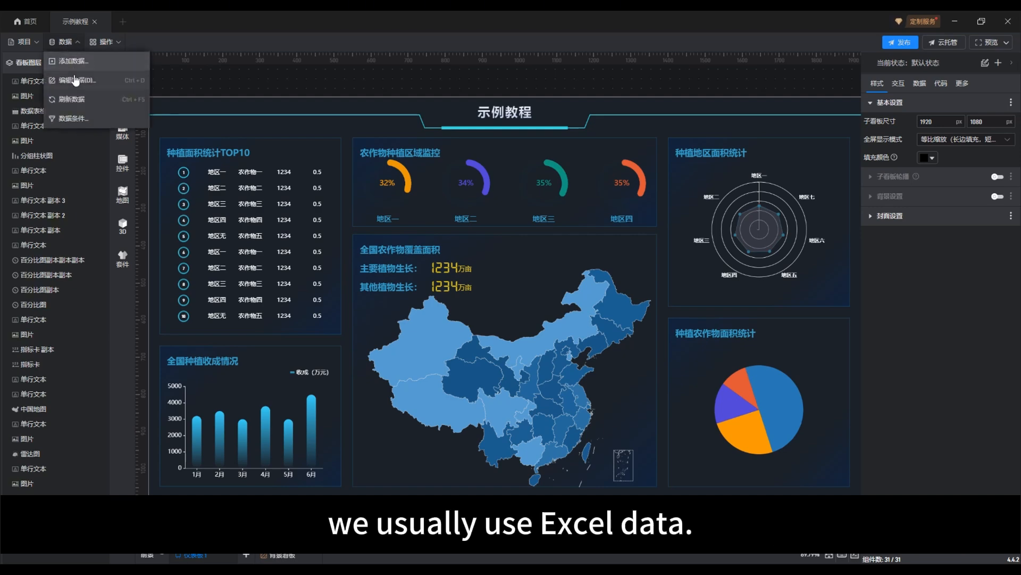
Review the Excel source details of the 示例数据 data source in the data connection dialog, and close it
left_click(73, 63)
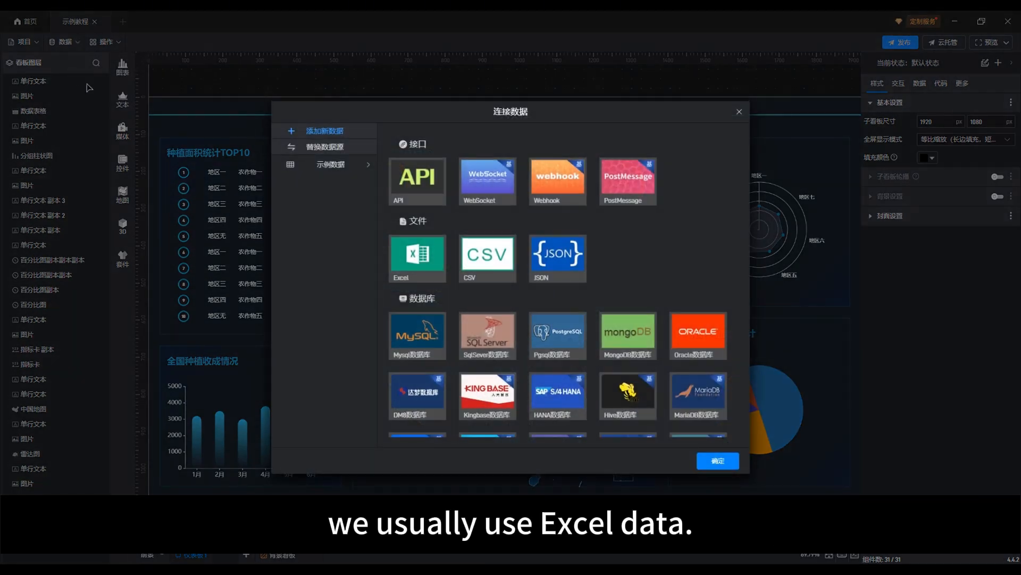
left_click(340, 166)
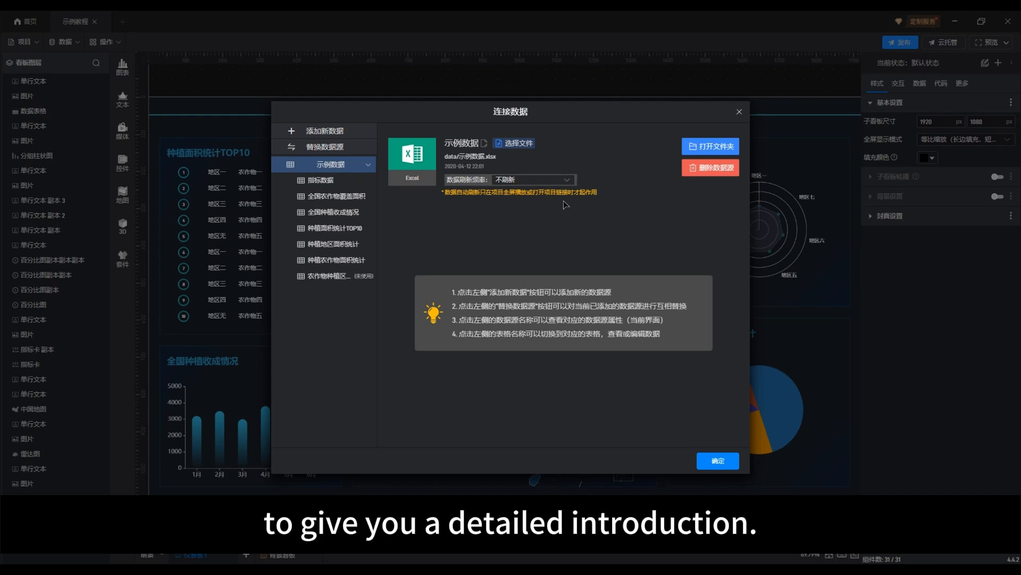
left_click(738, 111)
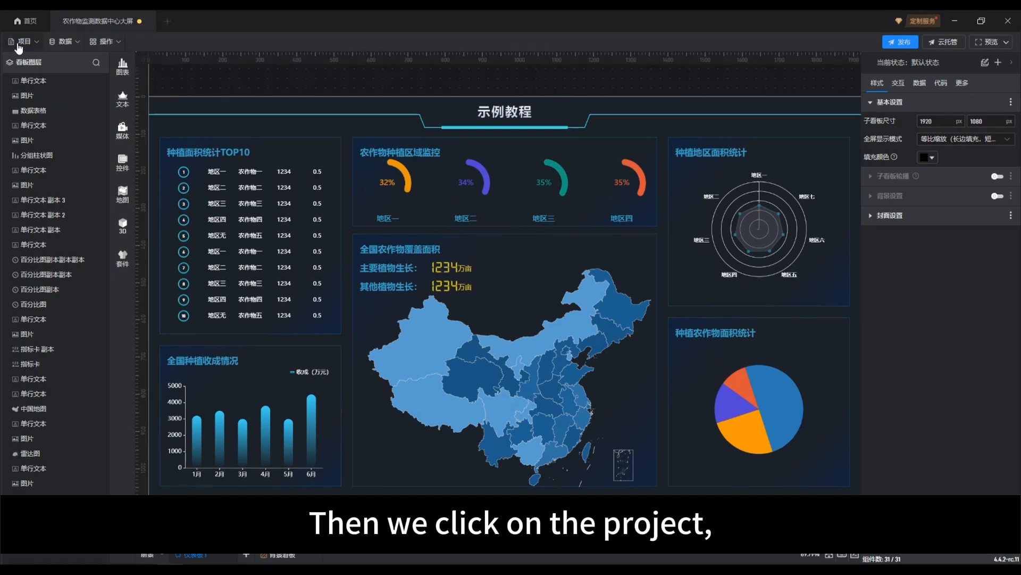
Open the project's deployment file export settings and look through the advanced and basic settings
left_click(17, 46)
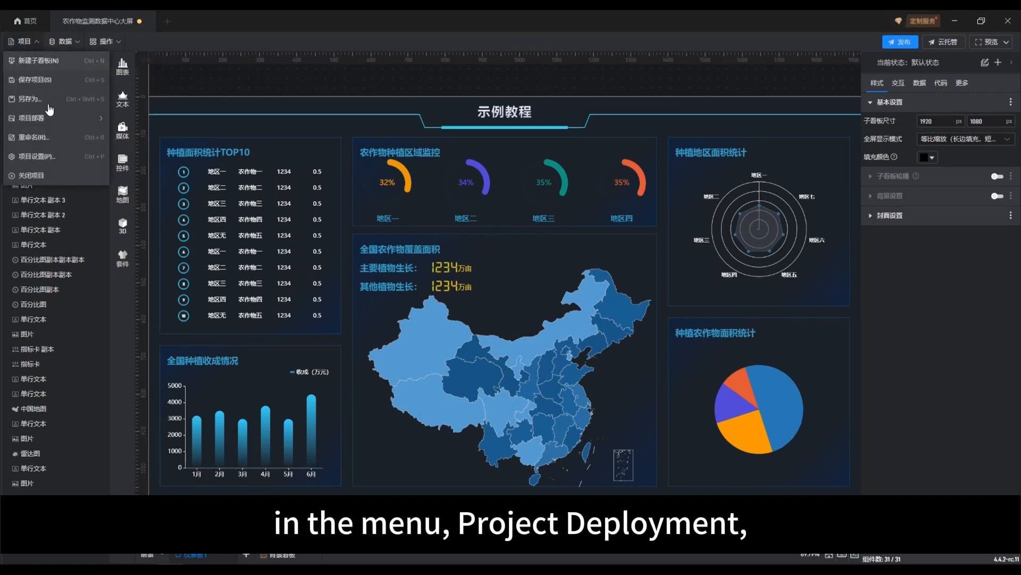
mouse_move(56, 120)
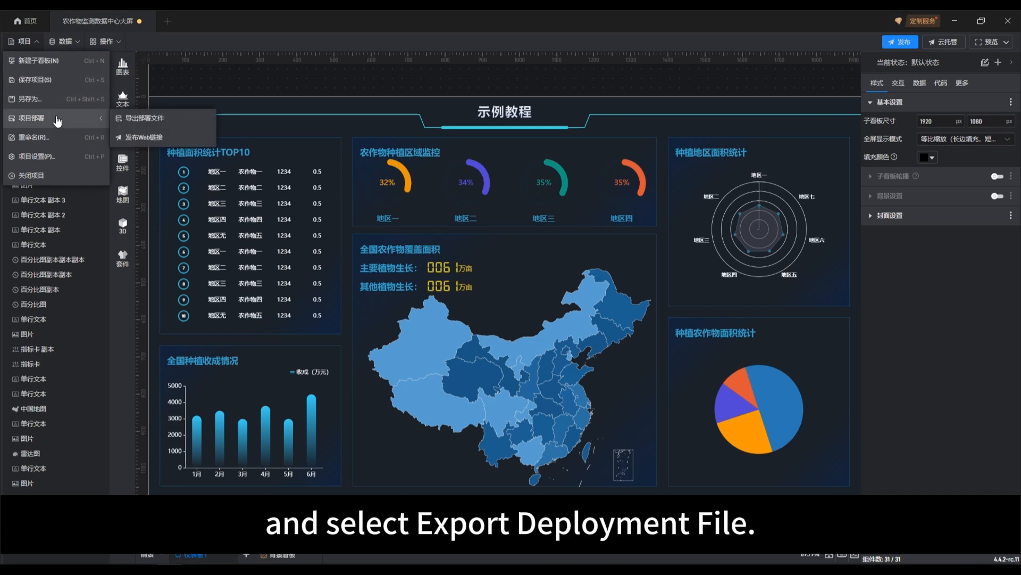
left_click(155, 123)
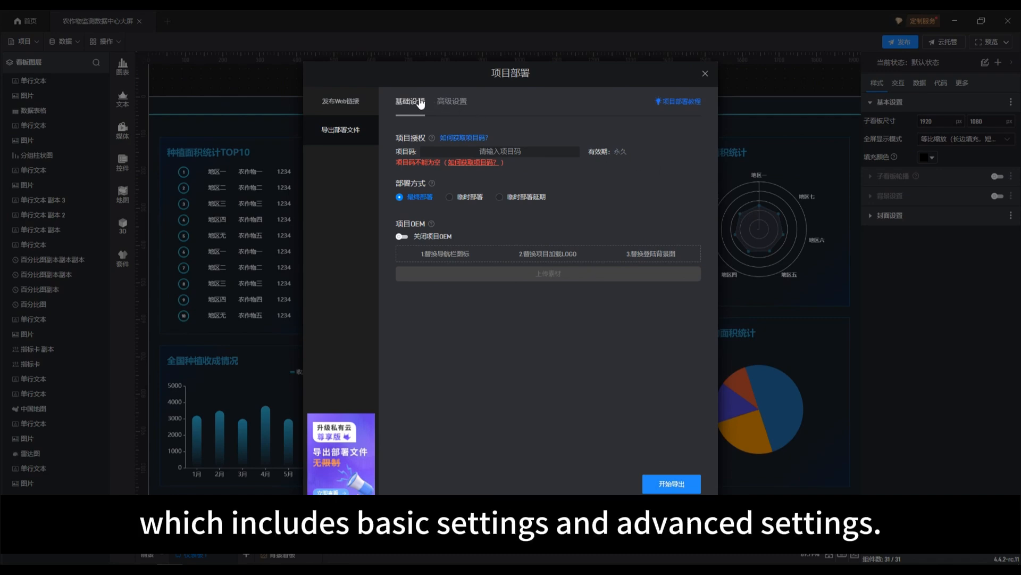
left_click(450, 103)
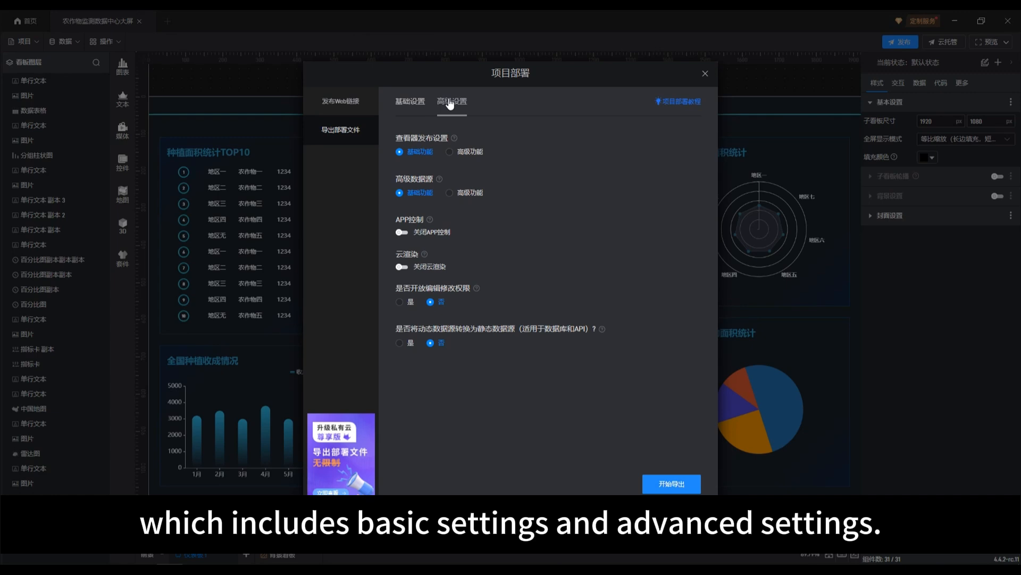
left_click(418, 103)
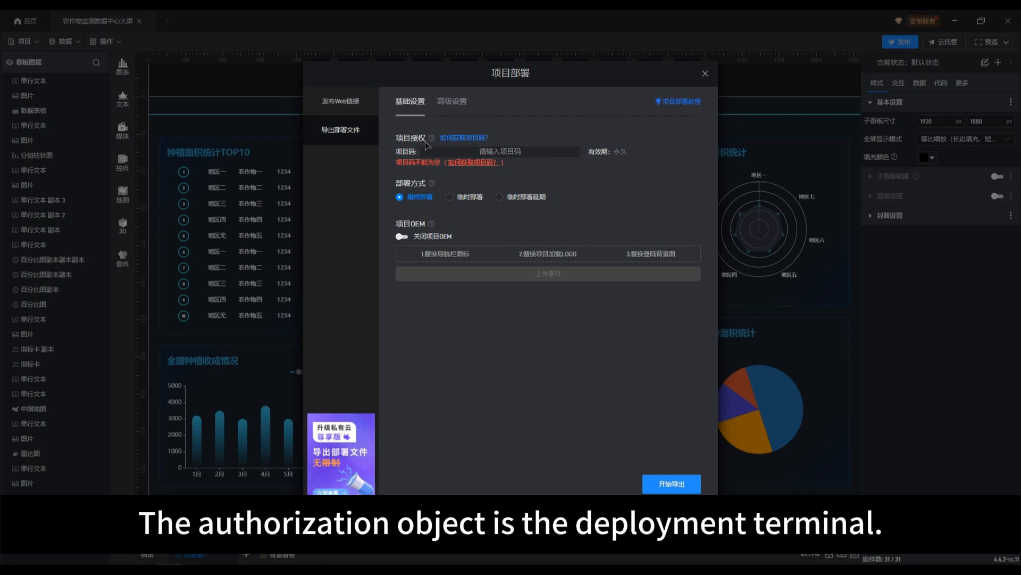
mouse_move(431, 139)
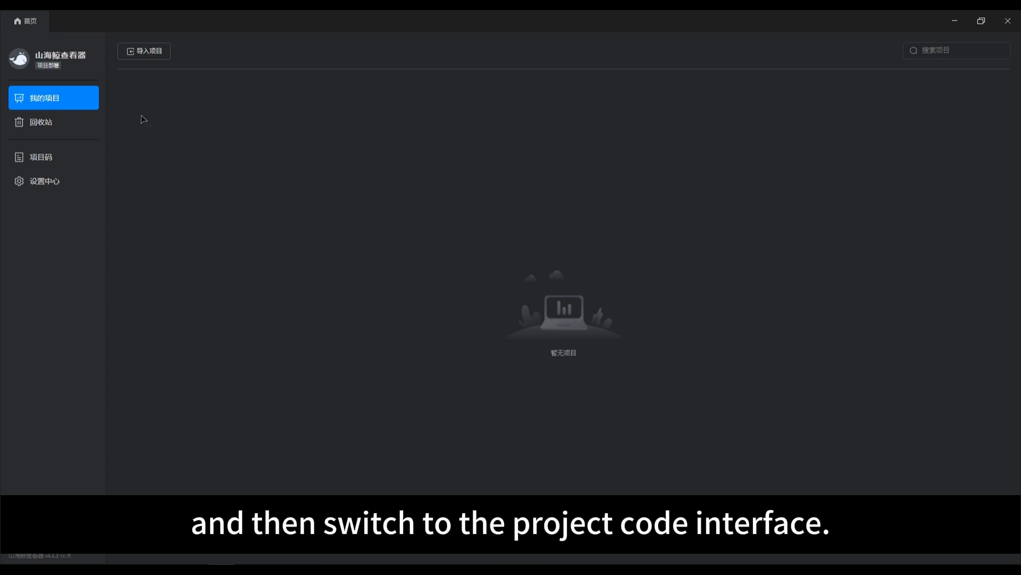
Copy the unused project code from 山海鲸查看器 and paste it into the project code field of the deployment settings
left_click(65, 152)
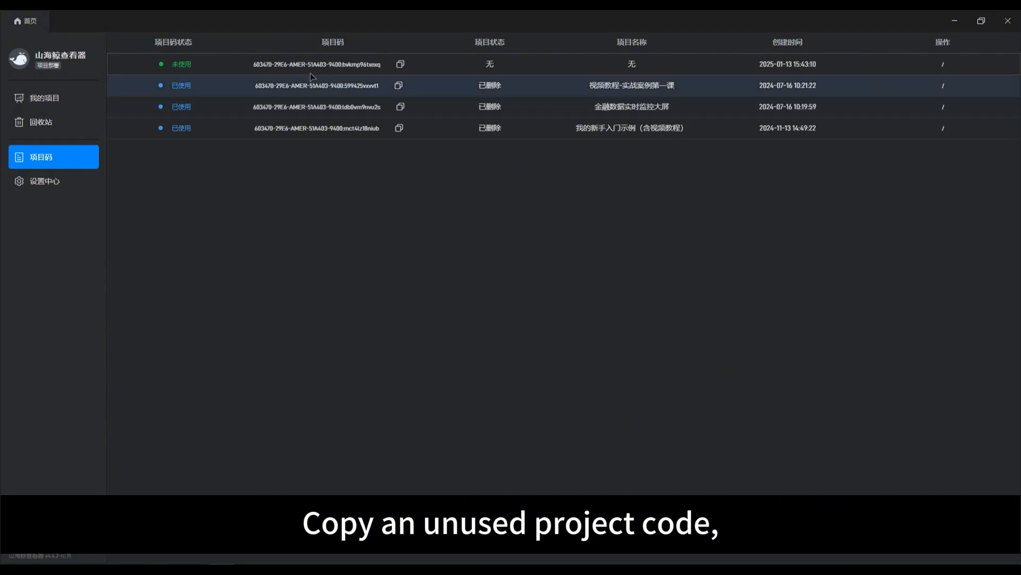
left_click(401, 65)
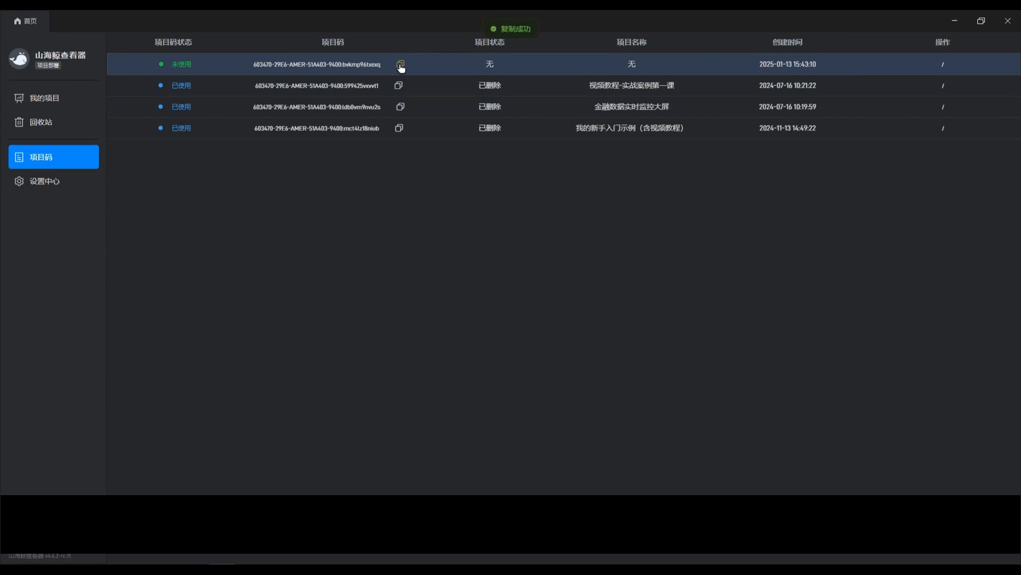
key("alt+Tab")
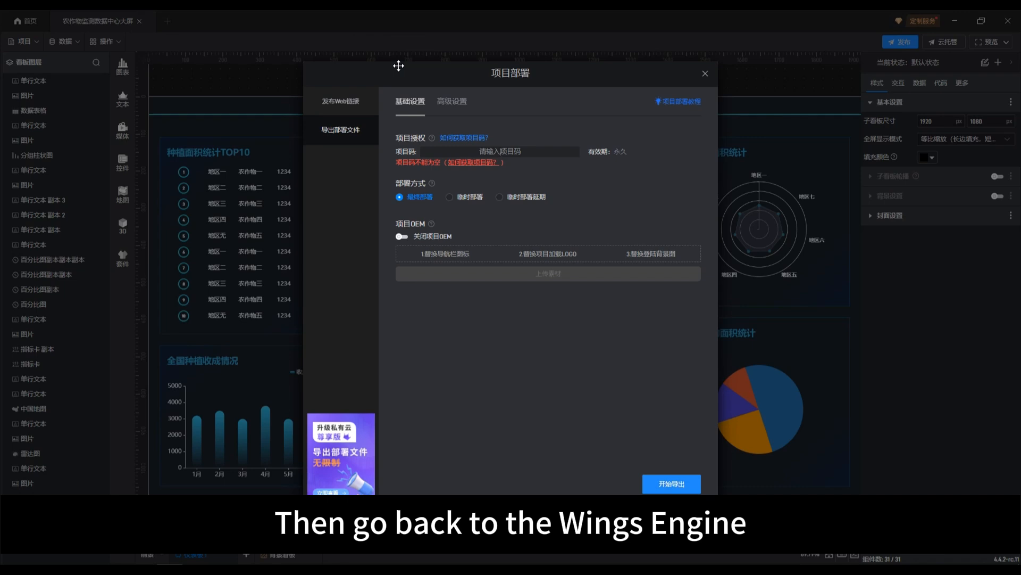
left_click(508, 152)
key("ctrl+v")
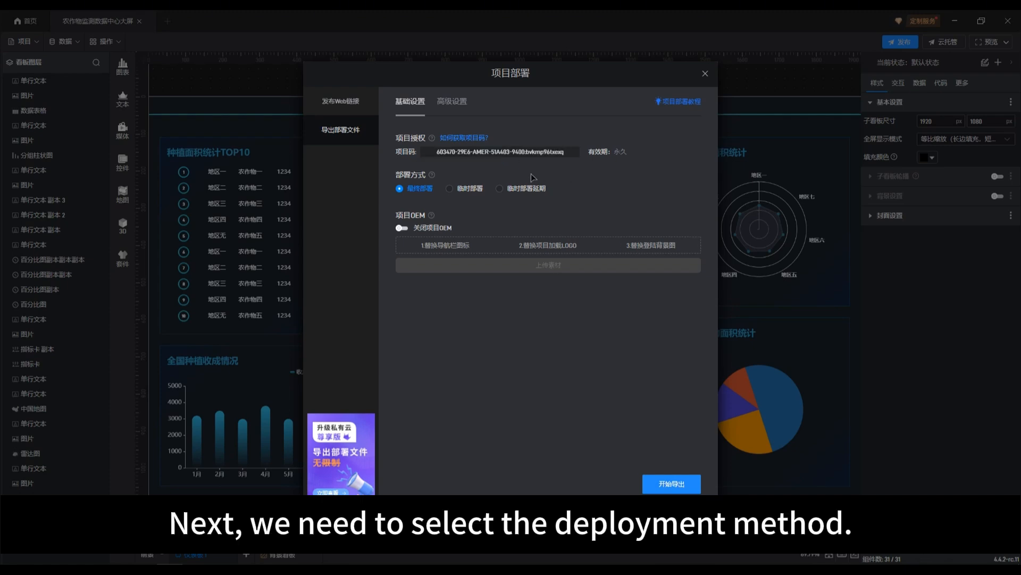
Set the deployment method to temporary deployment (临时部署) with the project expiry date 2025/01/31
mouse_move(437, 178)
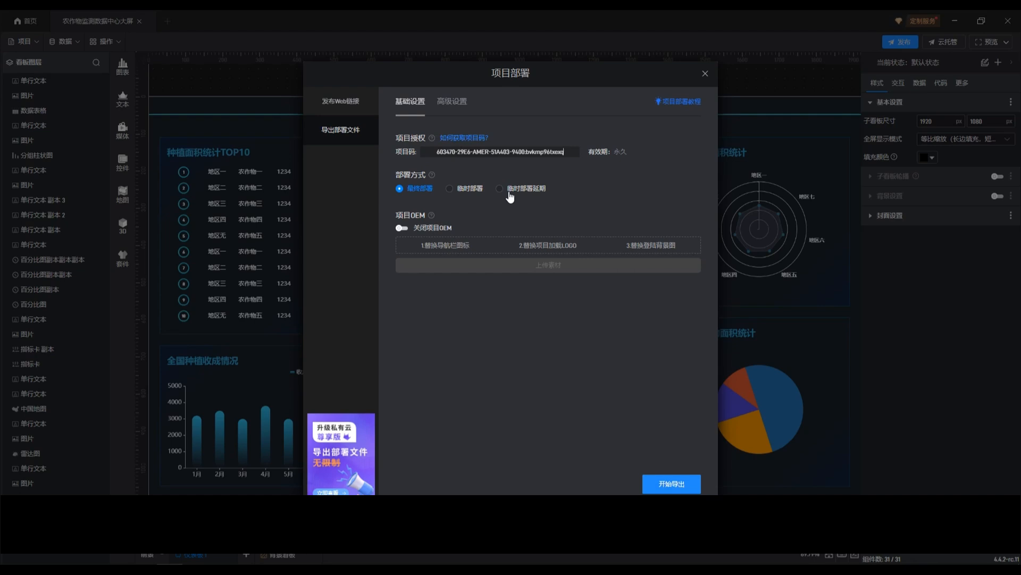
left_click(451, 190)
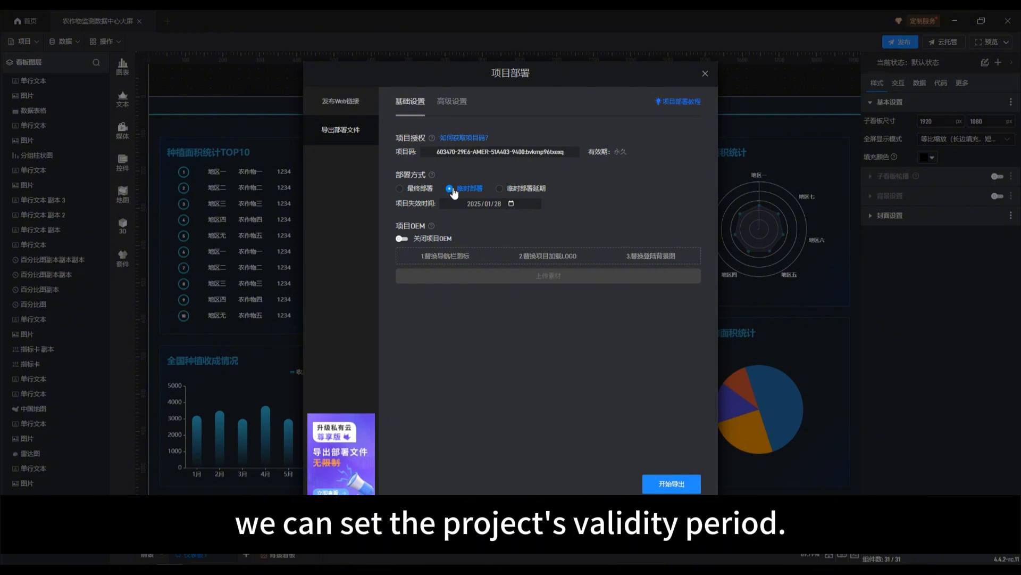
left_click(511, 204)
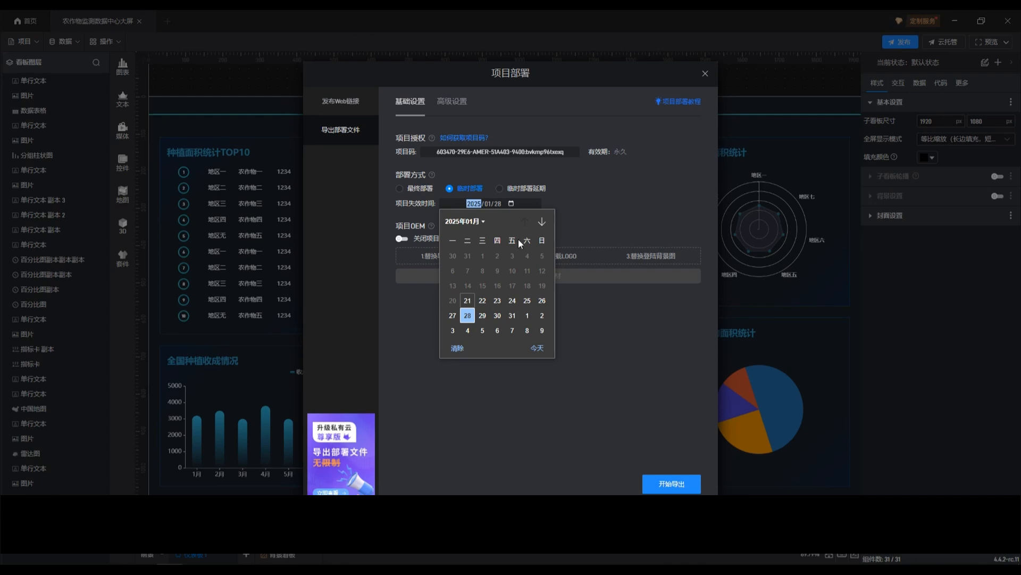
left_click(513, 315)
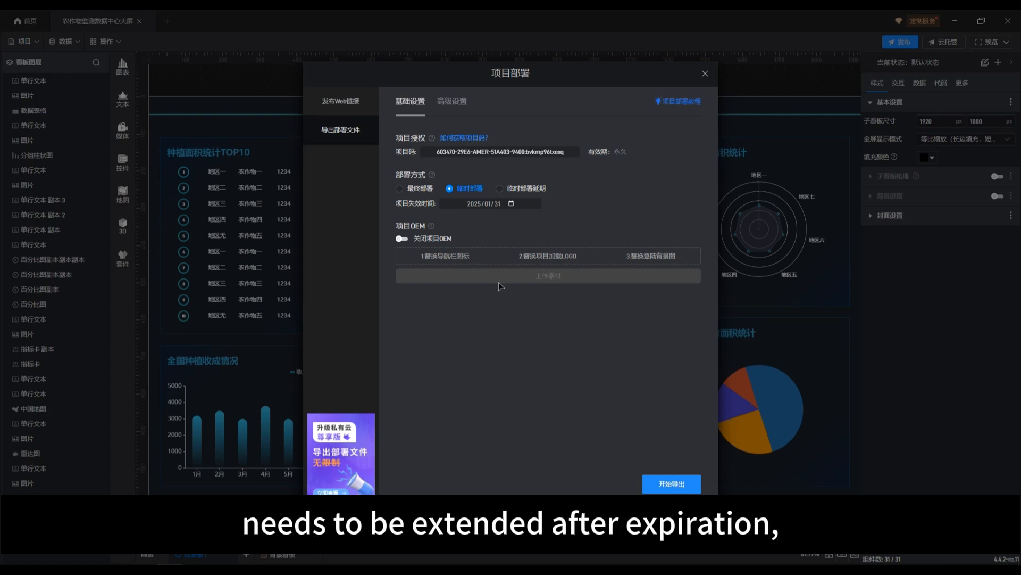
Try the temporary deployment extension (临时部署延期) with its expiry calendar, and return the deployment method to 最终部署
left_click(501, 190)
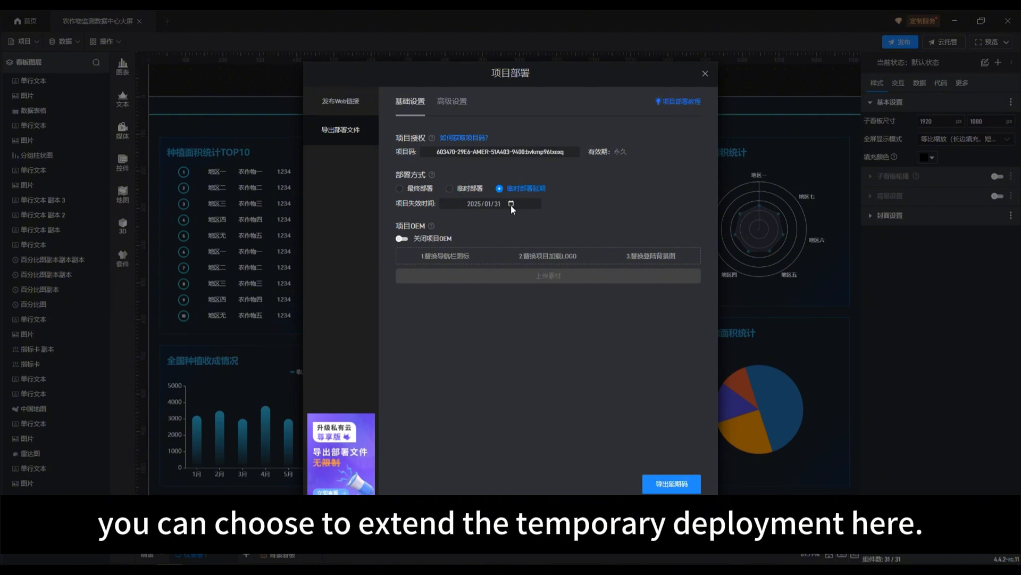
left_click(511, 204)
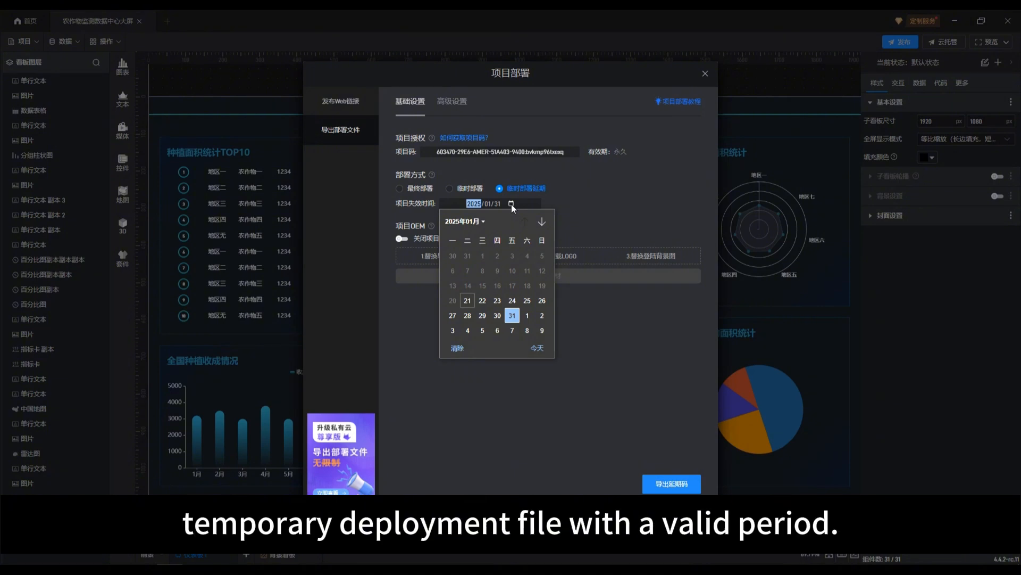
left_click(565, 201)
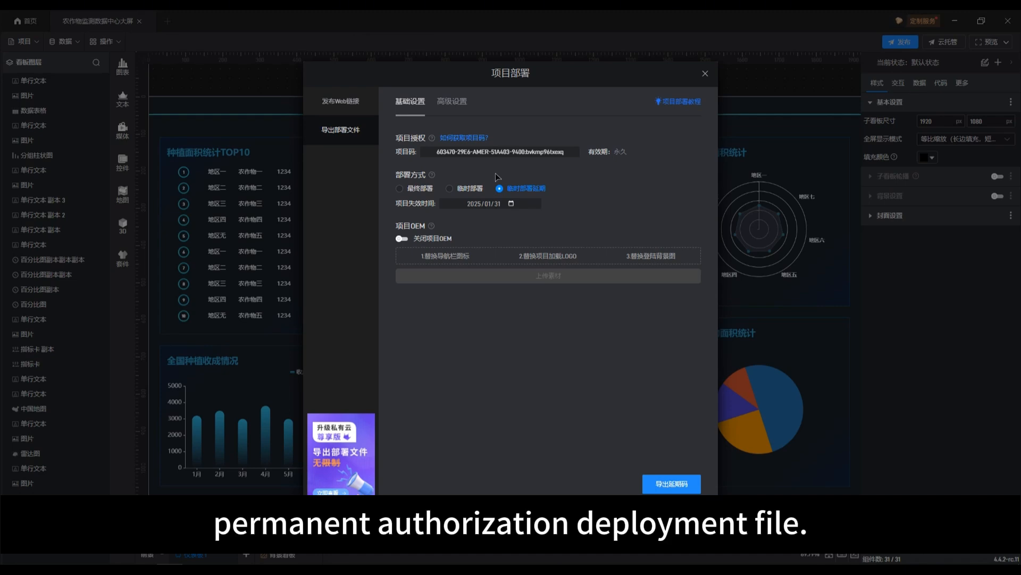
left_click(421, 192)
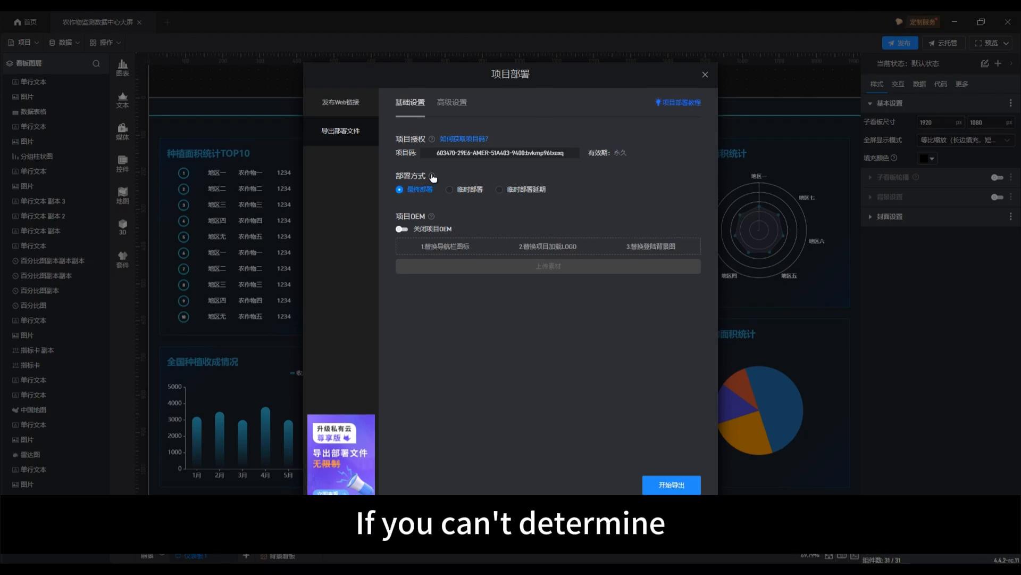
mouse_move(433, 177)
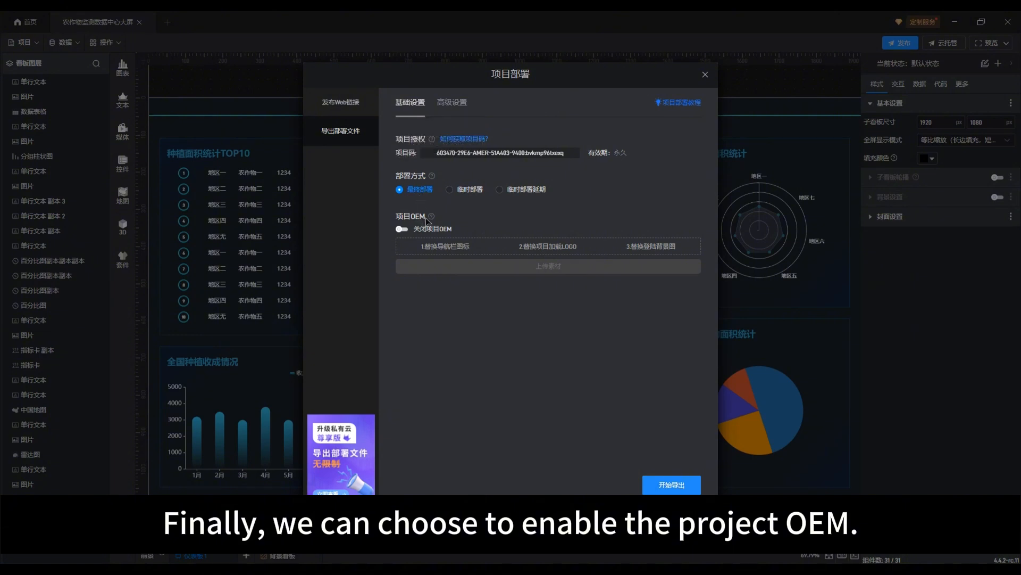
Enable the project OEM and open its material upload settings
mouse_move(433, 217)
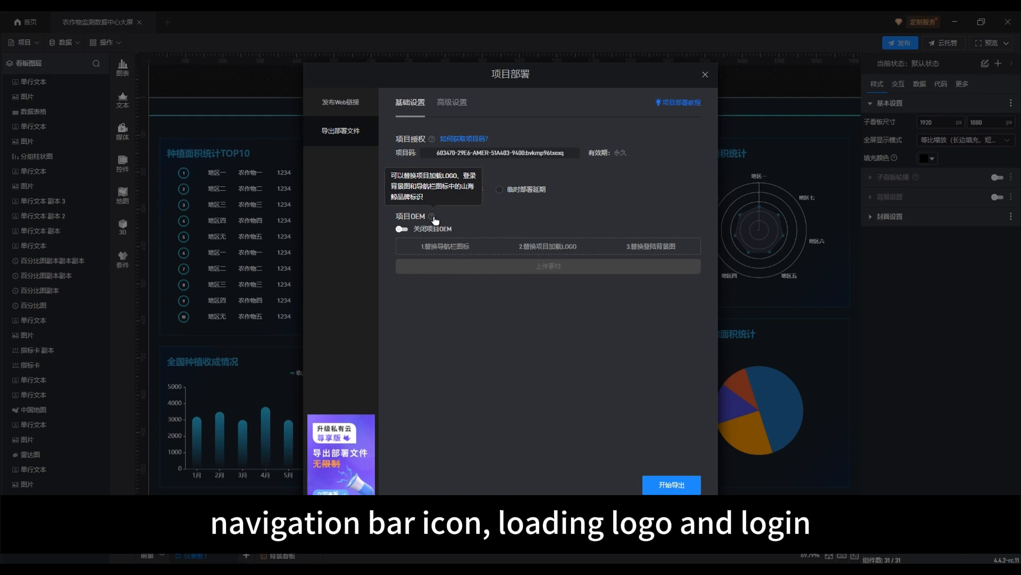
left_click(406, 230)
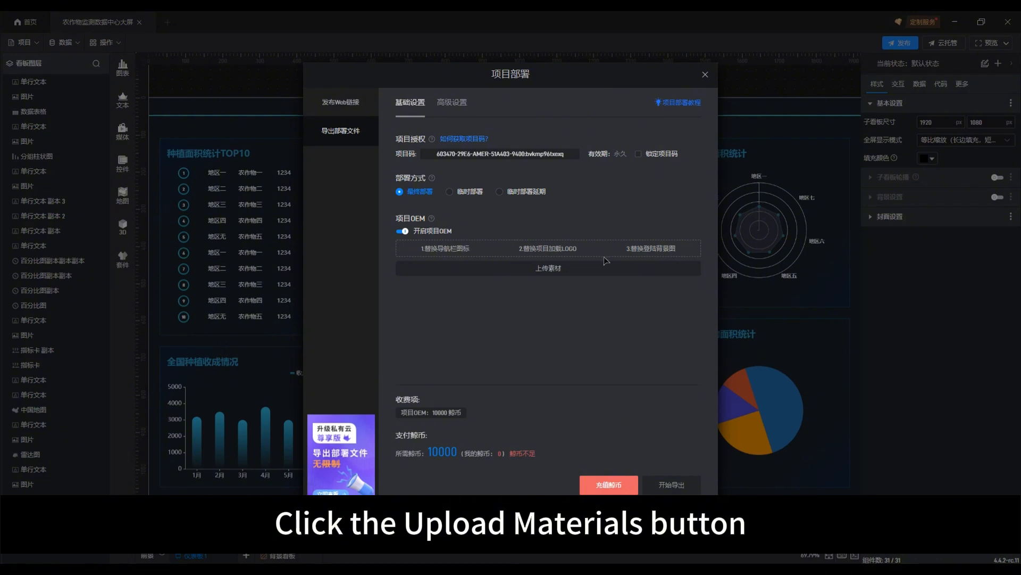
left_click(554, 270)
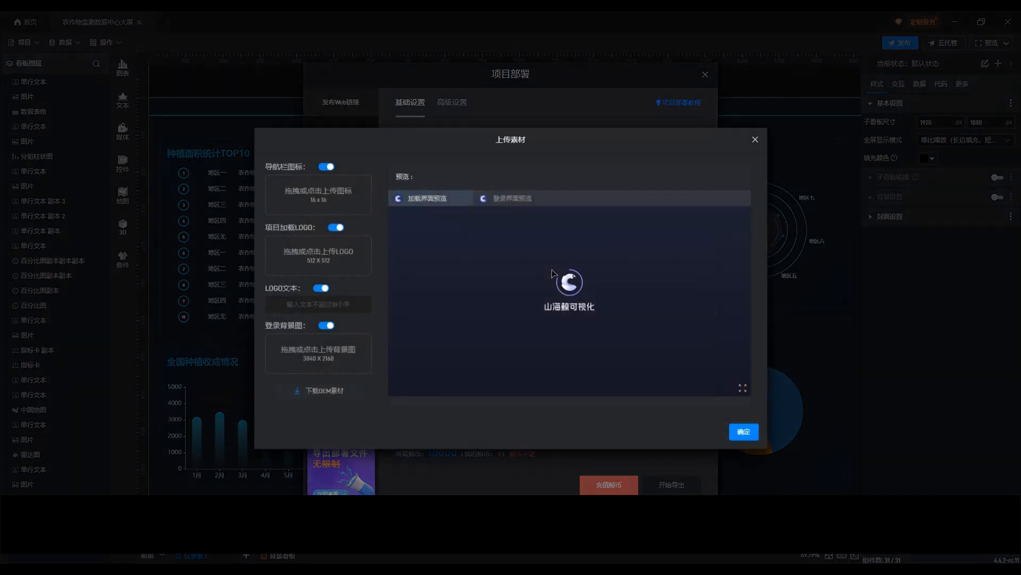
Start downloading the OEM materials archive oem素材.zip and cancel saving it
left_click(325, 390)
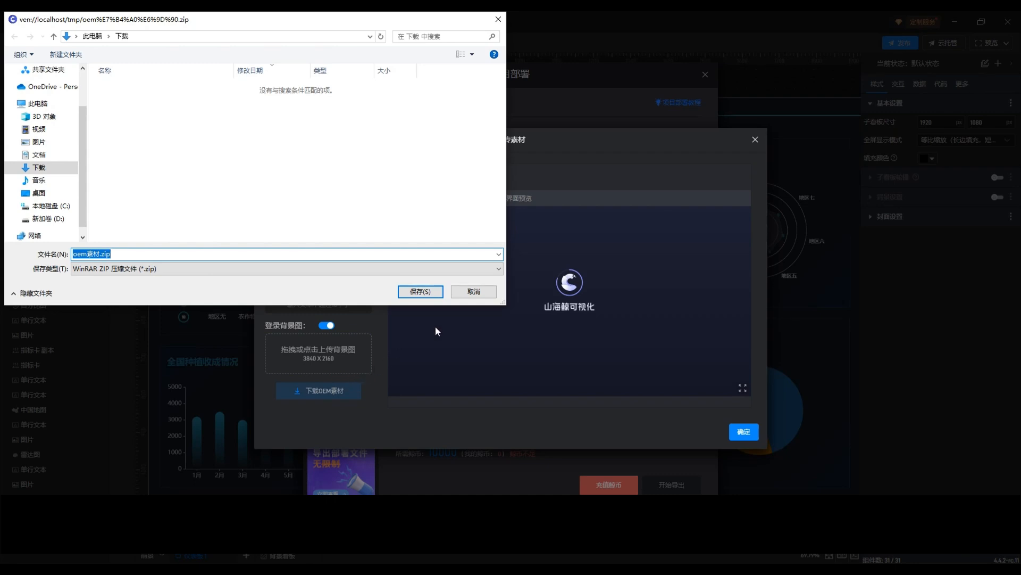
left_click(472, 292)
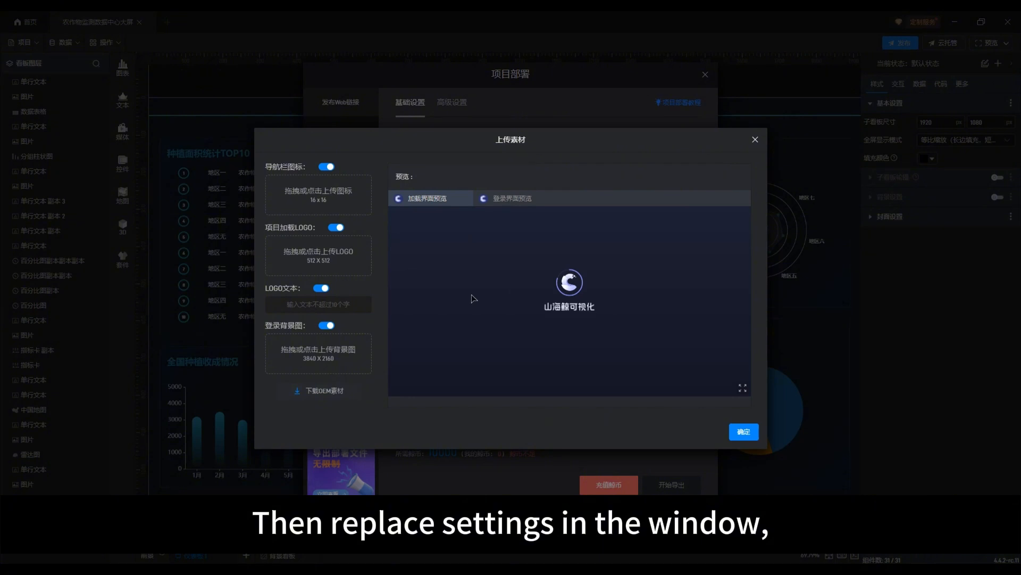
Try hiding the project loading logo, the logo text and the login background image, and turn each one back on
left_click(337, 228)
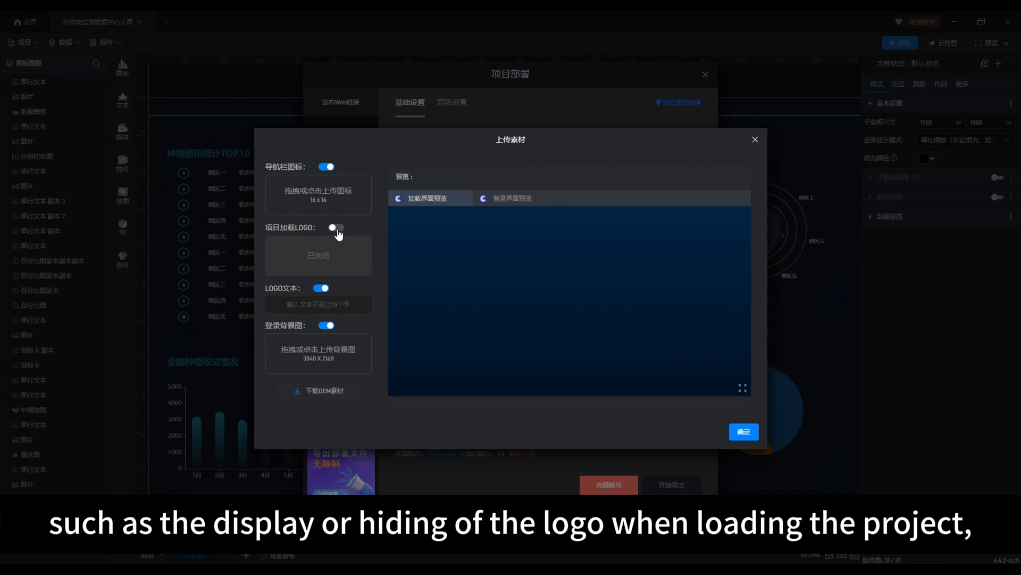
left_click(336, 229)
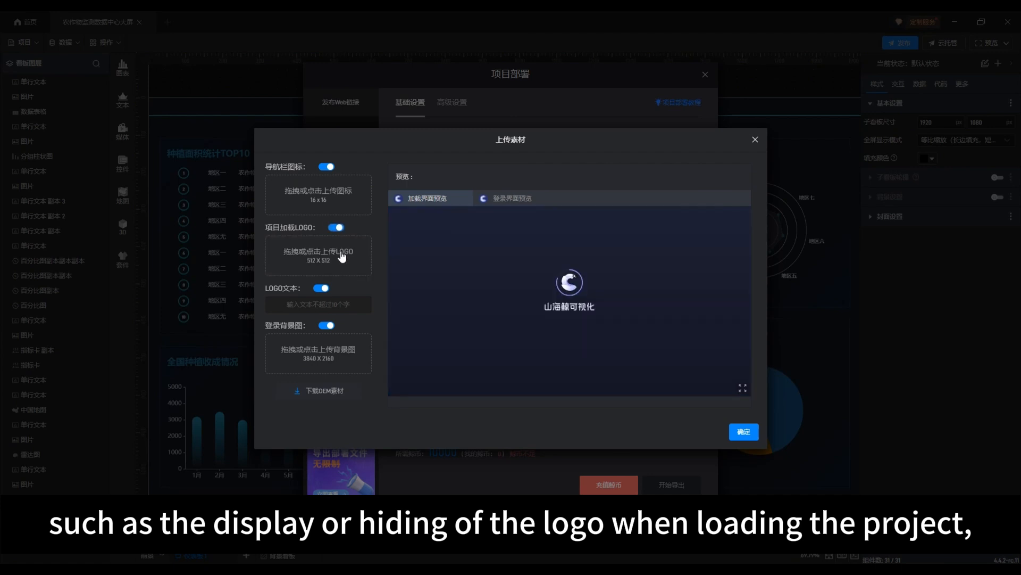
left_click(323, 288)
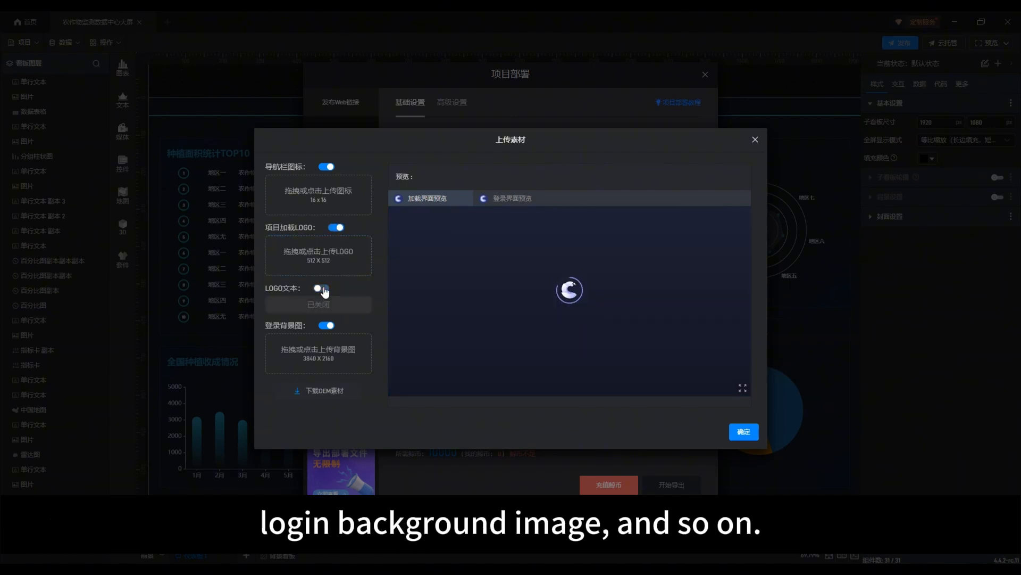
left_click(326, 326)
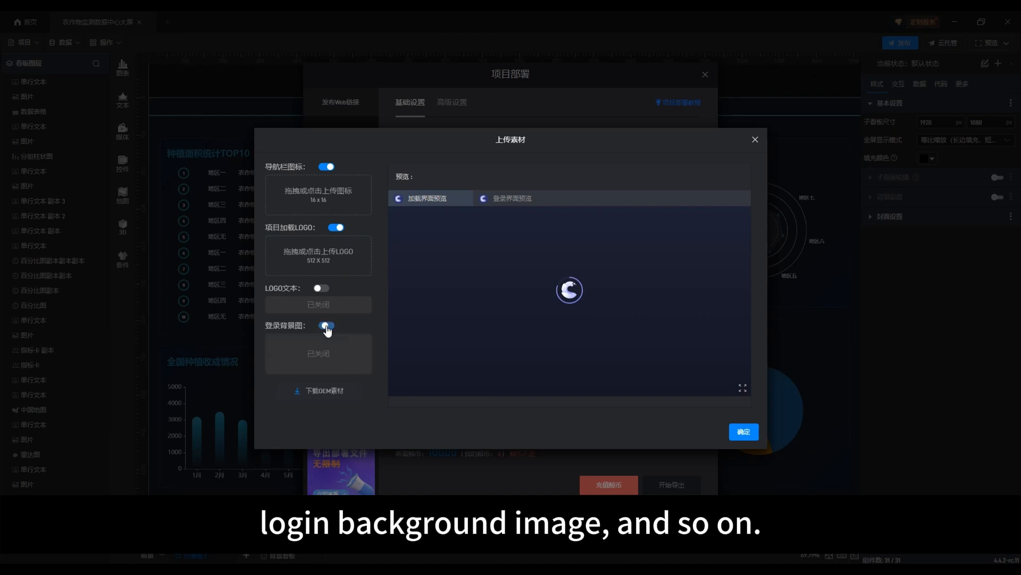
left_click(327, 325)
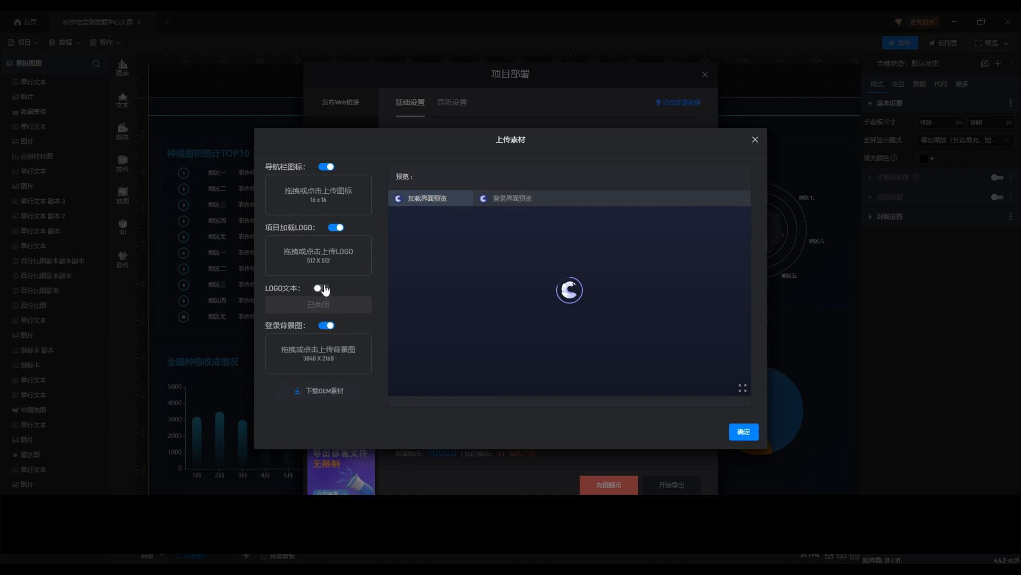
left_click(324, 289)
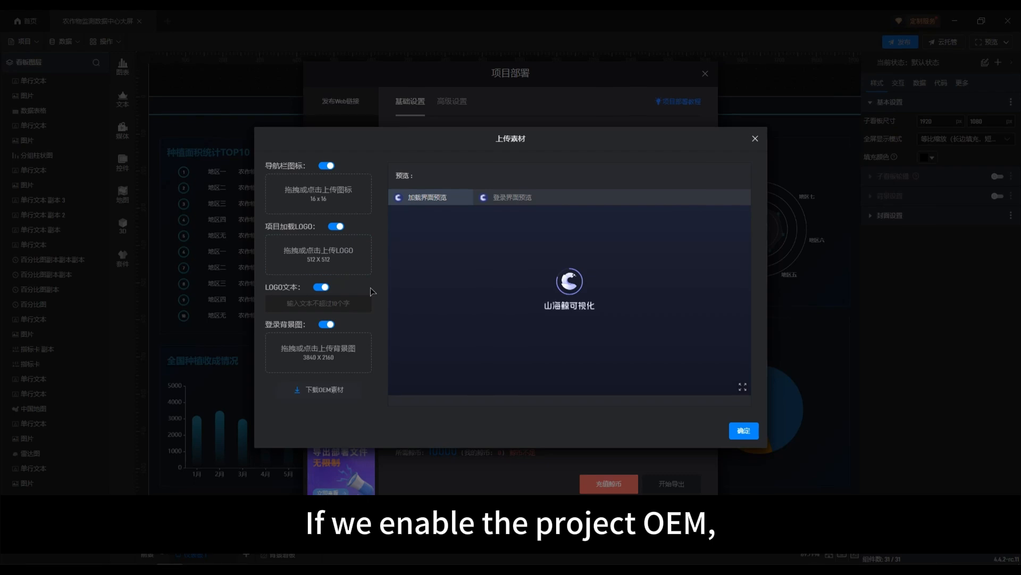
Confirm the OEM material settings and open the whale coin (鲸币) recharge window for the export
left_click(742, 432)
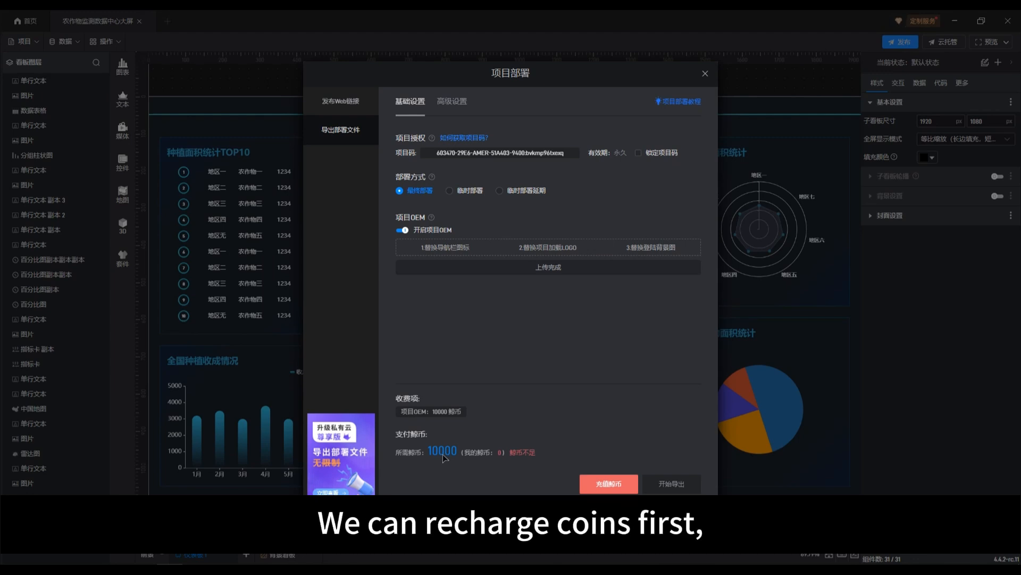
left_click(602, 483)
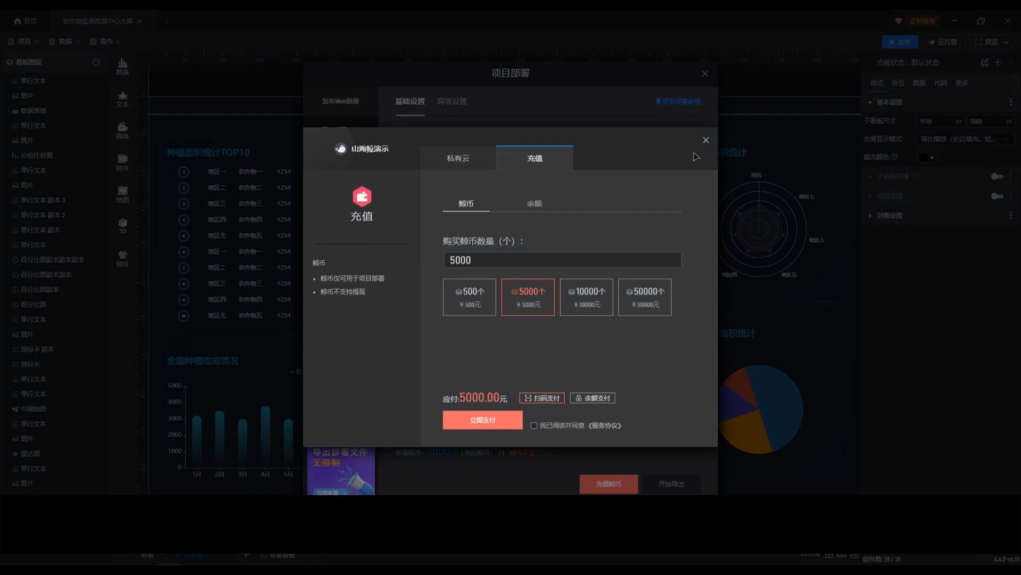
Close the whale coin (鲸币) recharge window and open the advanced export settings with the explanation of 查看器发布设置
left_click(705, 143)
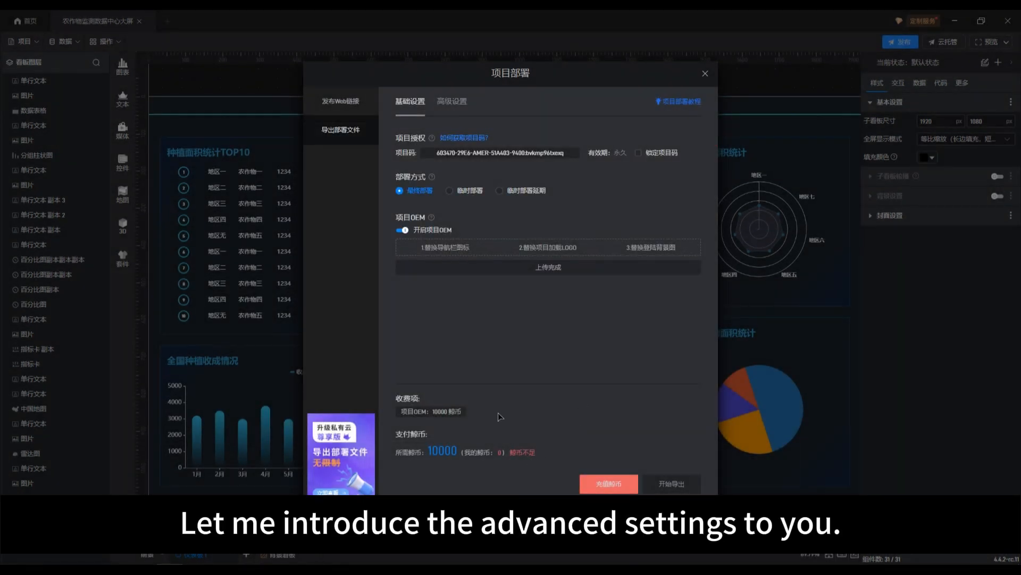
left_click(446, 107)
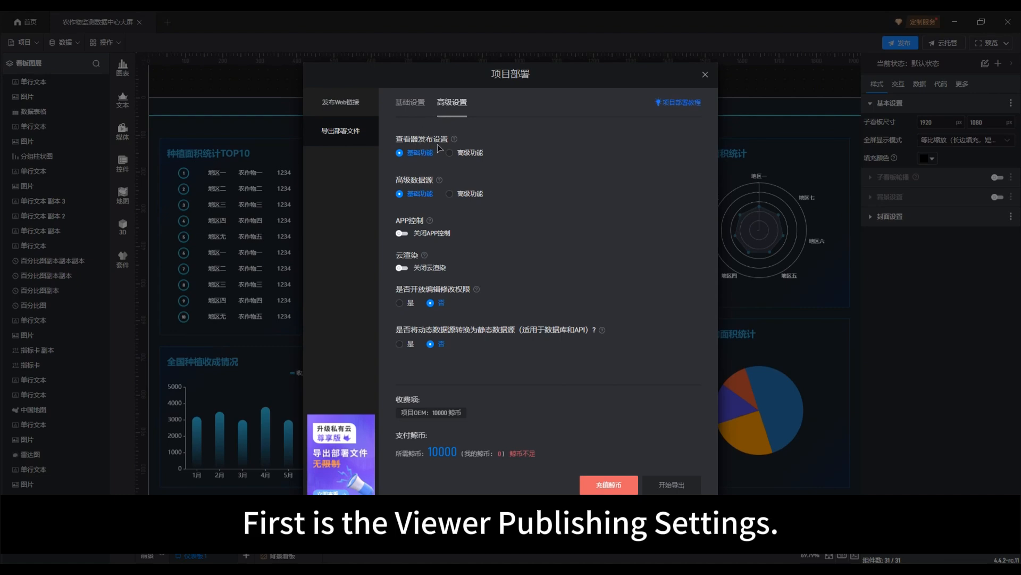
mouse_move(459, 142)
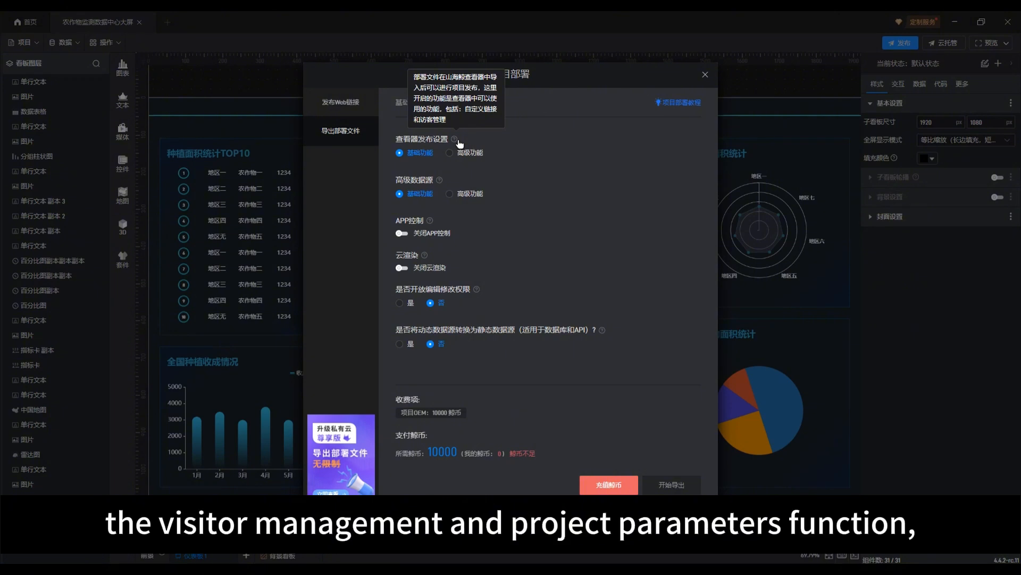
Try 高级功能 for the viewer publishing settings and 是 for the editing permission, setting each one back, and read the other advanced settings' explanations
left_click(451, 154)
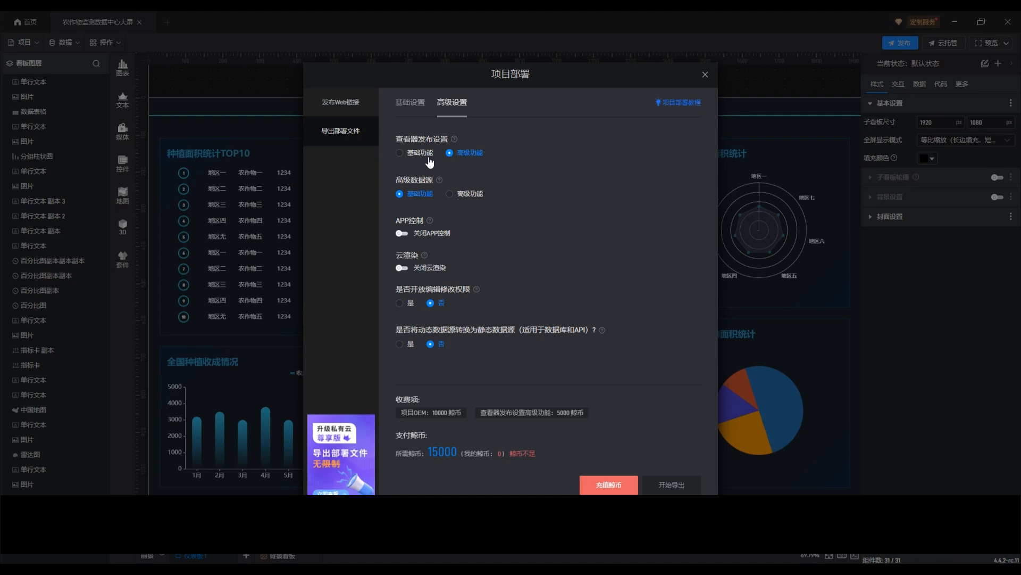
left_click(405, 159)
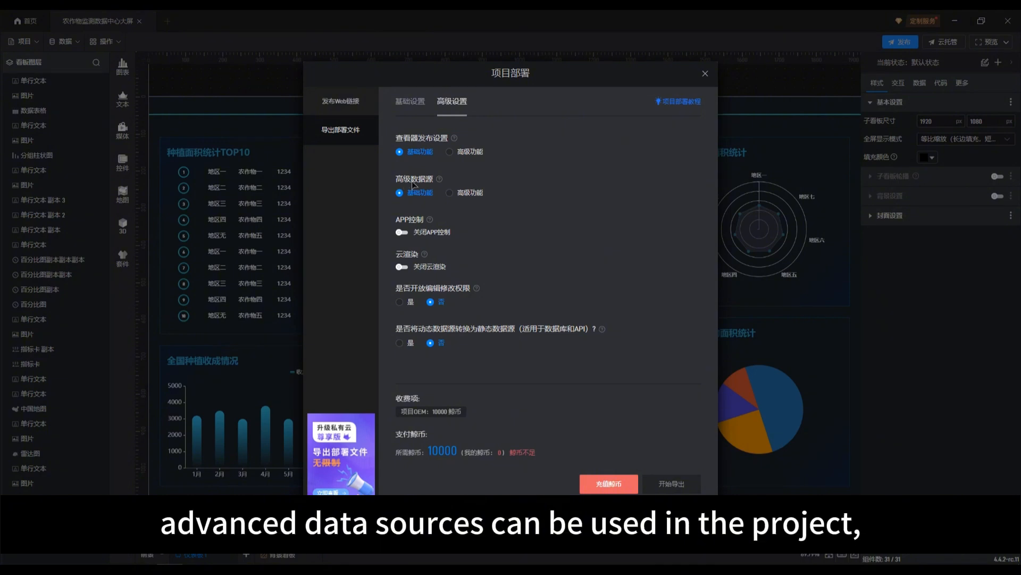
mouse_move(440, 180)
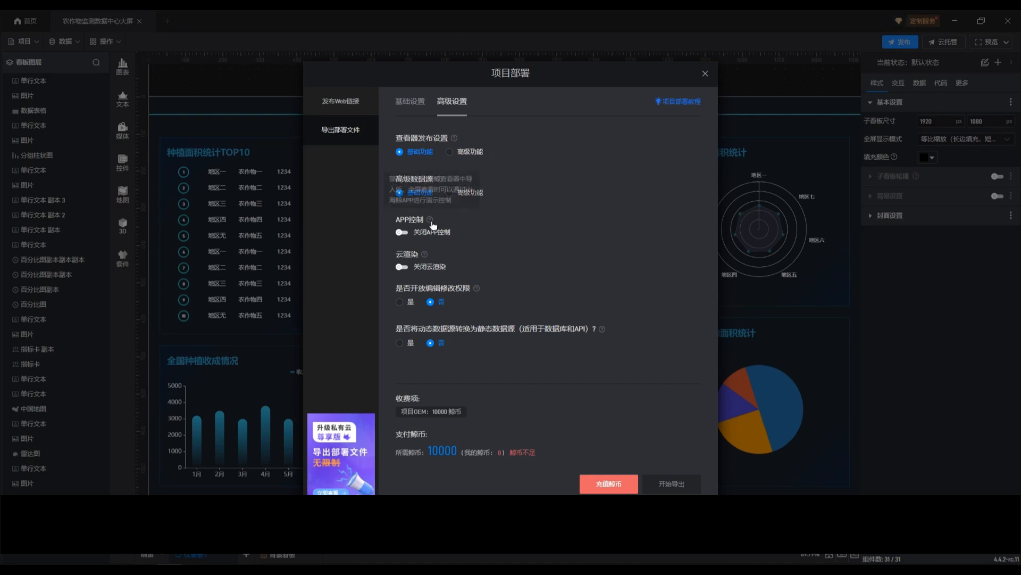
mouse_move(431, 223)
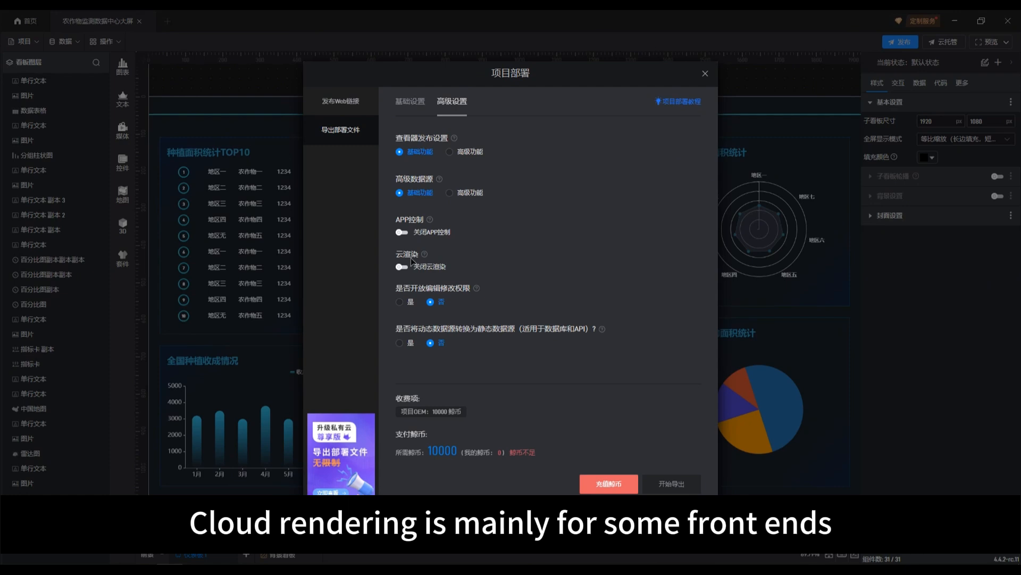
mouse_move(425, 255)
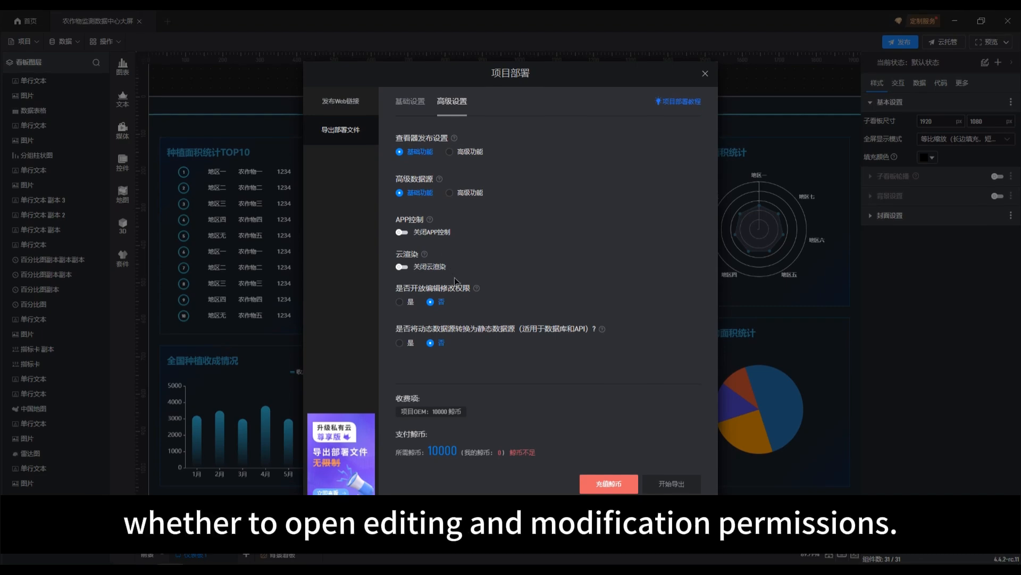
mouse_move(478, 291)
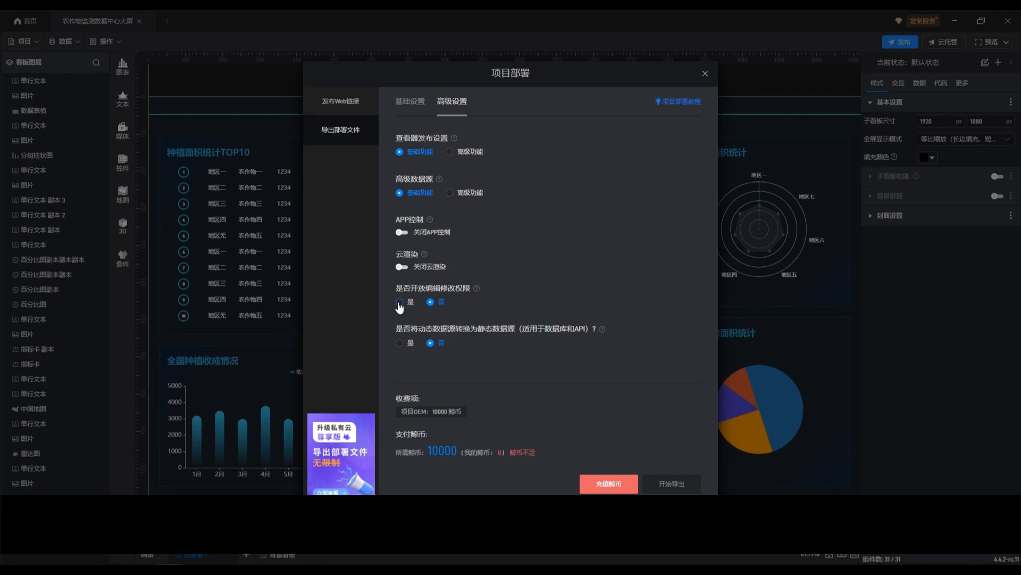
left_click(400, 303)
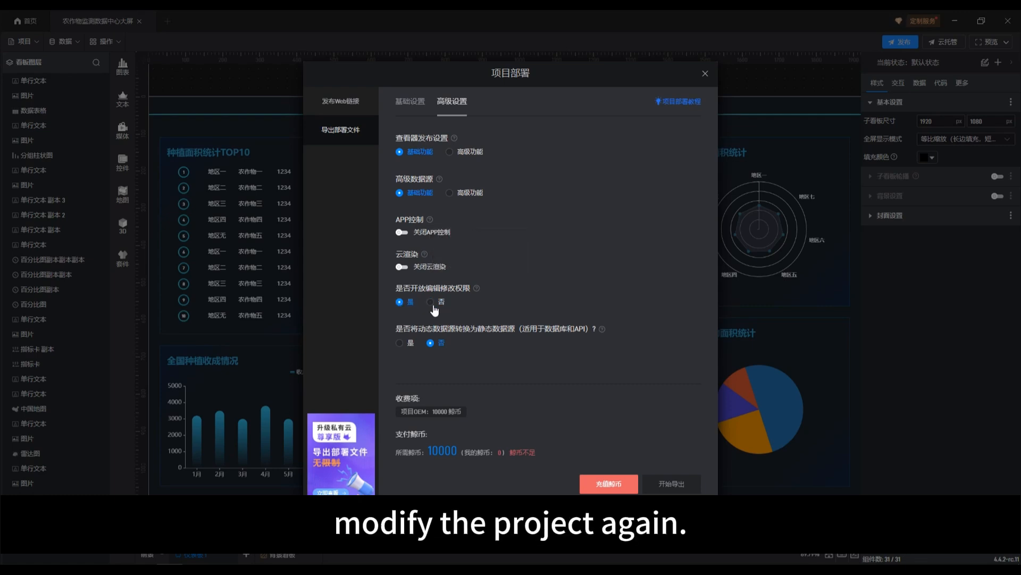
left_click(432, 305)
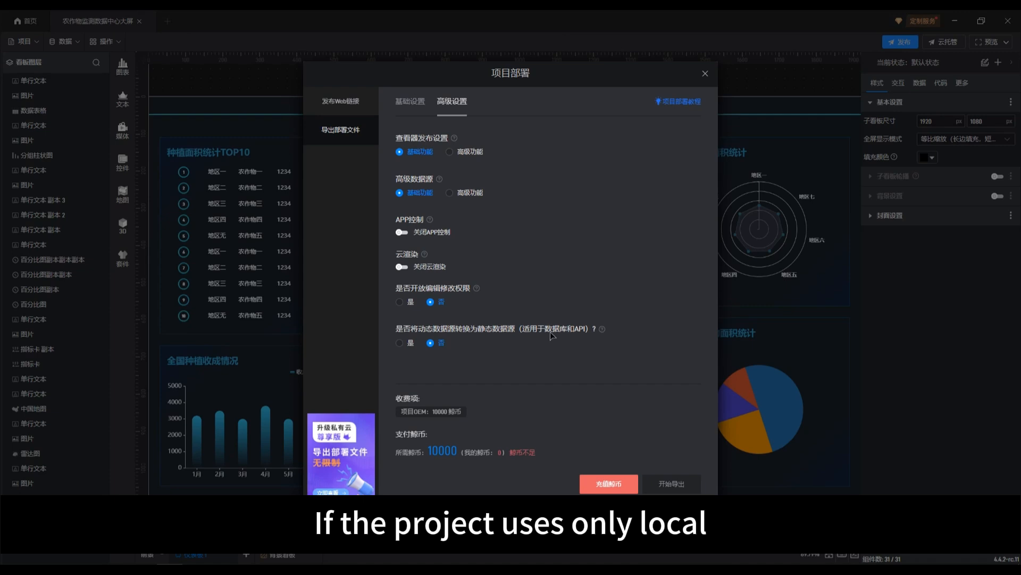
mouse_move(602, 330)
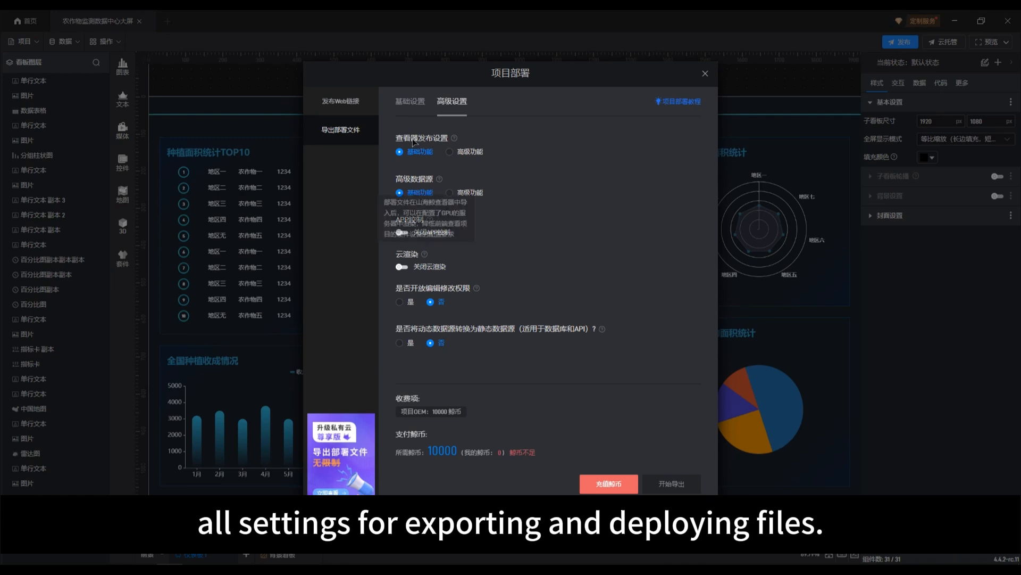
Turn off the project OEM in the basic settings and export the deployment file to the desktop as 示例教程.dt-deploy
left_click(418, 108)
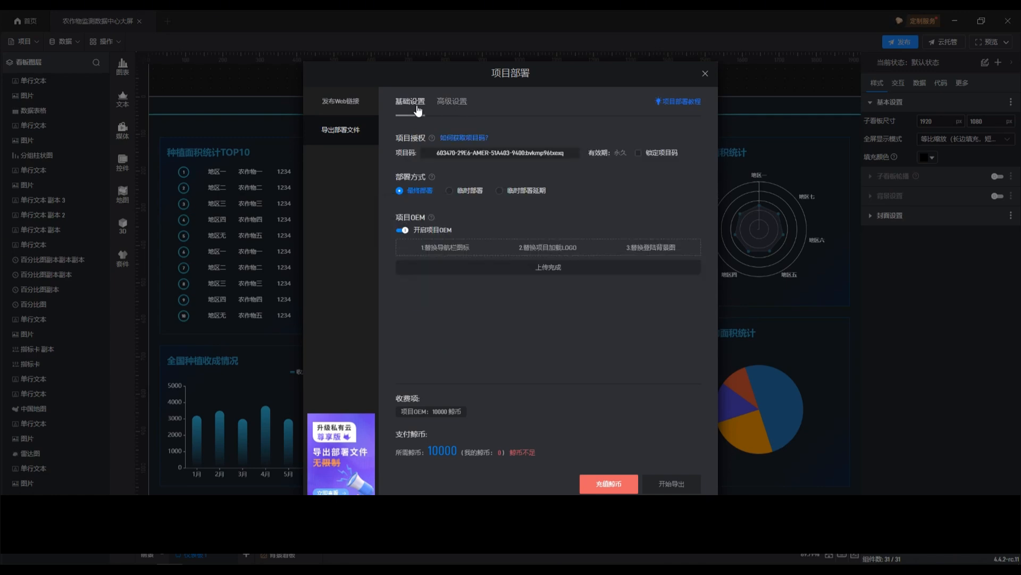
left_click(403, 231)
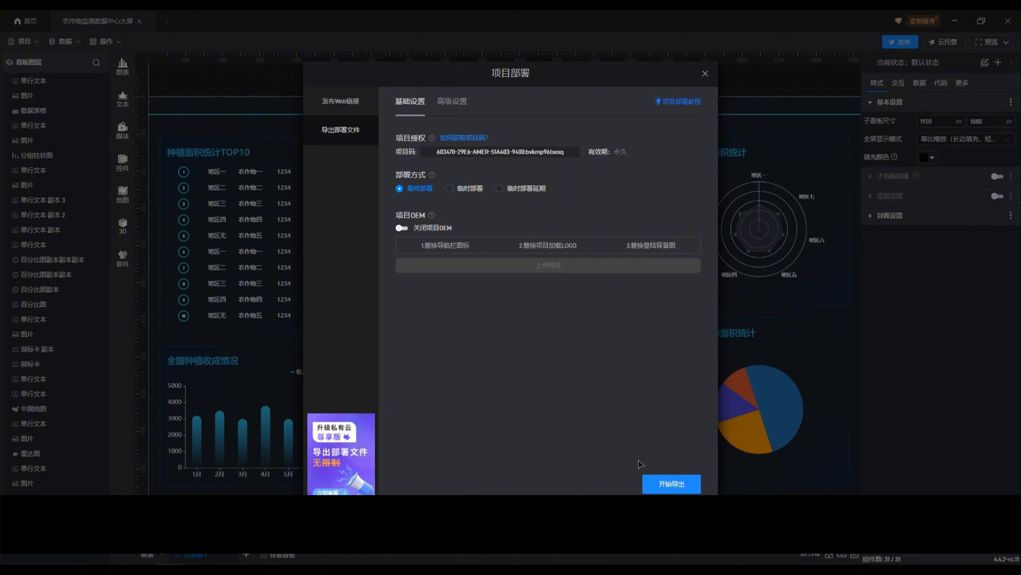
left_click(659, 481)
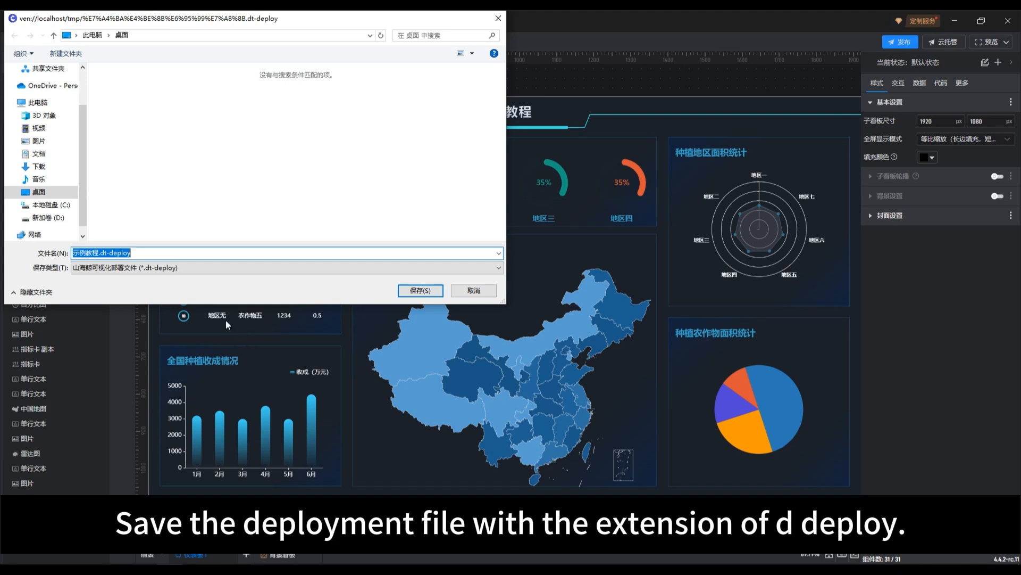
left_click(144, 254)
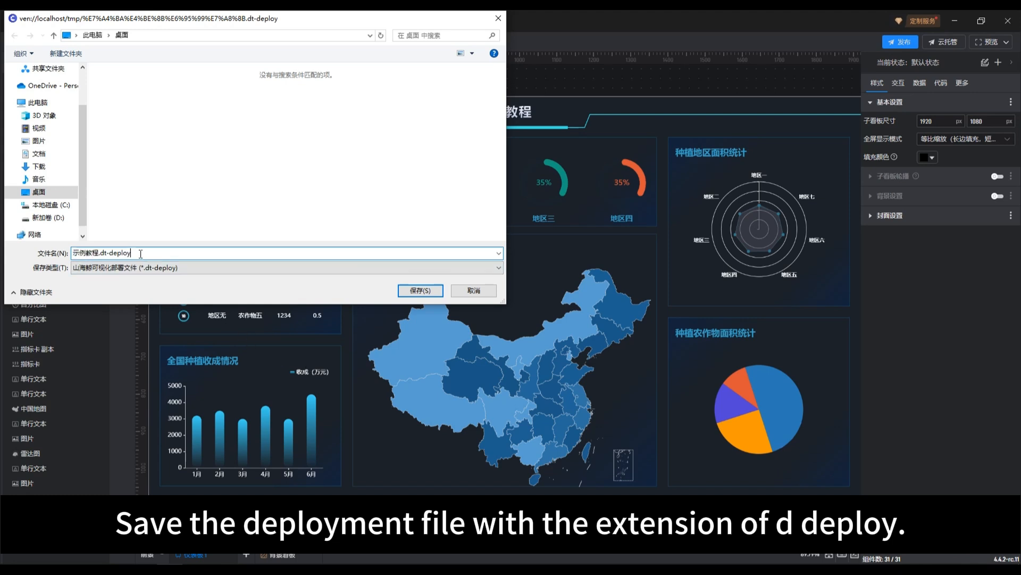
left_click_drag(141, 254, 102, 253)
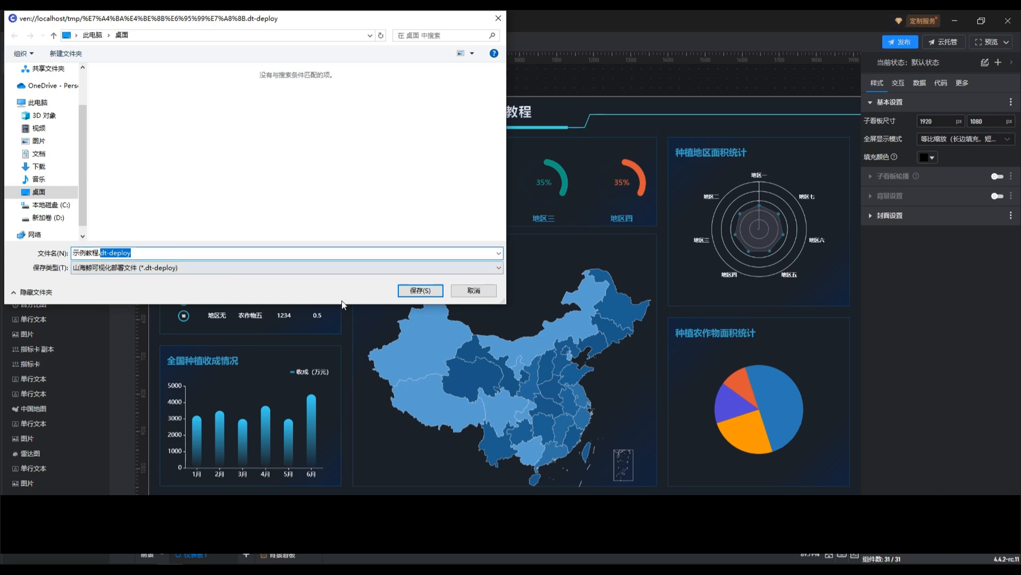
left_click(406, 294)
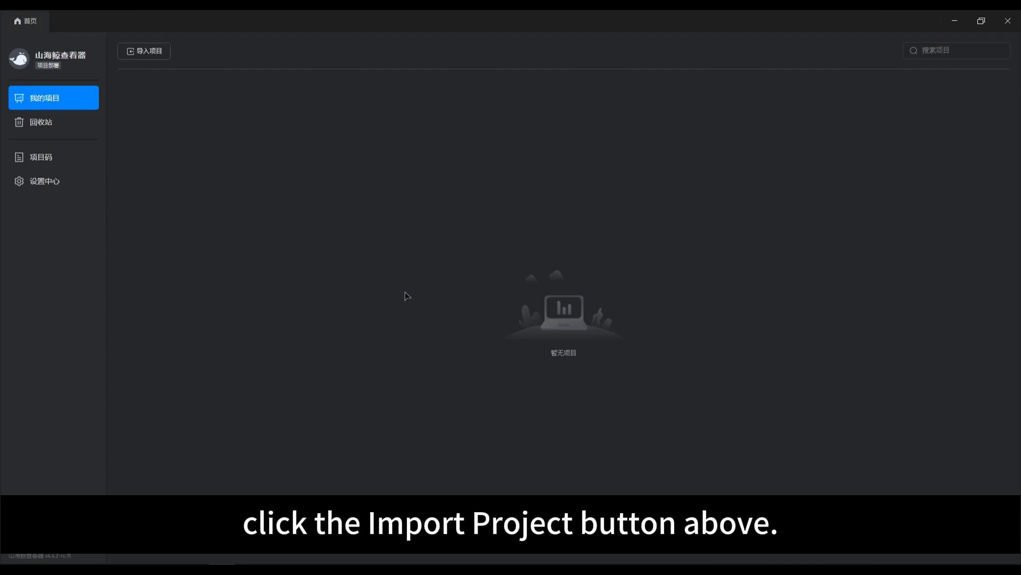
In 山海鲸查看器, start a project import and choose 示例教程.dt-deploy from the desktop as the project file
left_click(132, 53)
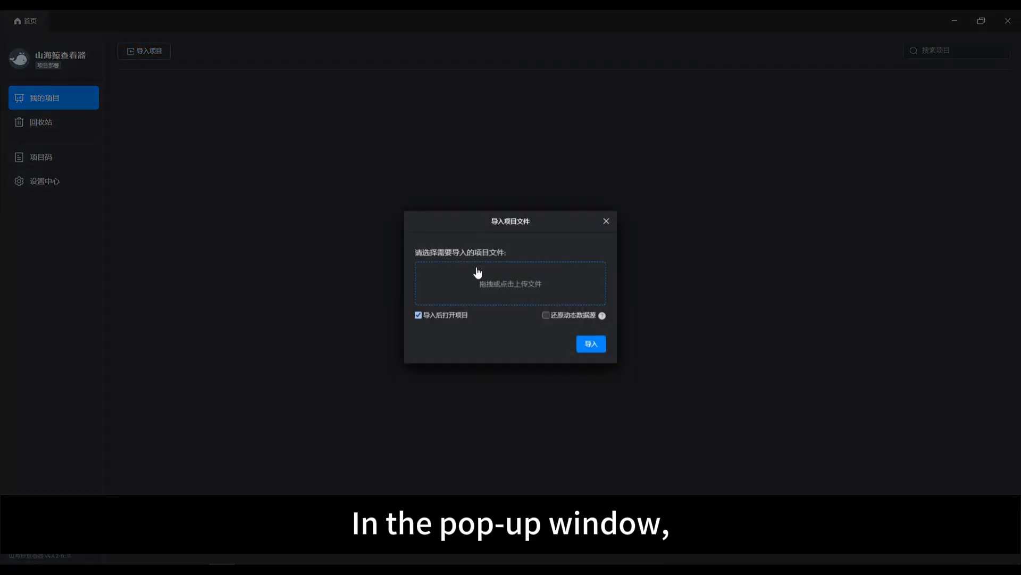
left_click(519, 281)
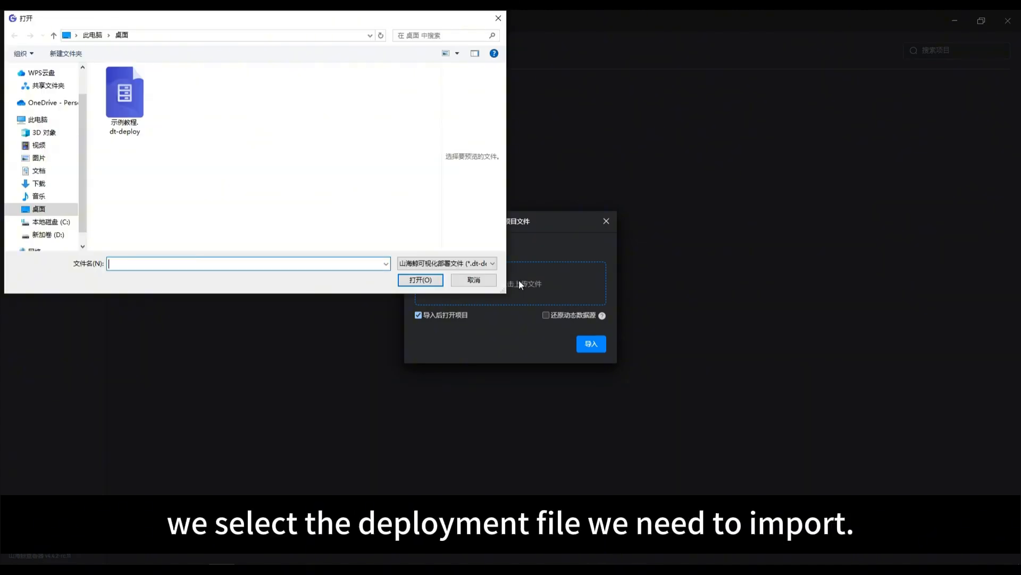
left_click(139, 117)
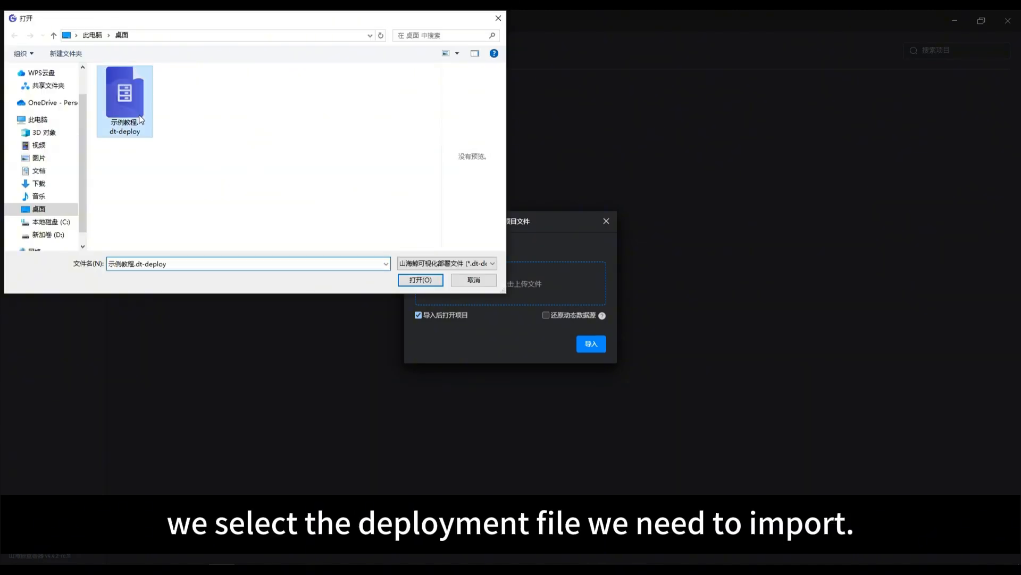
left_click(419, 280)
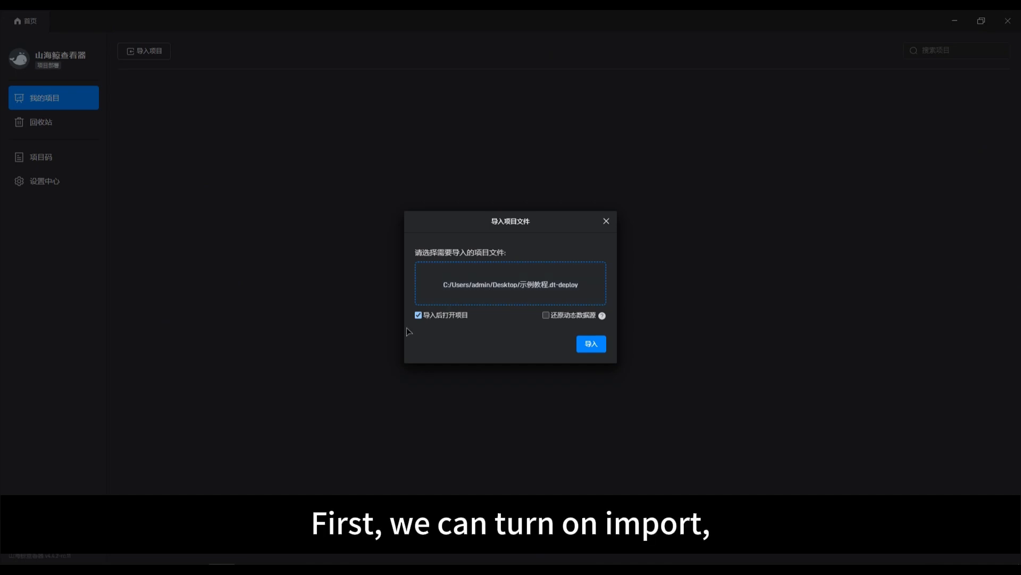
Try turning off 导入后打开项目 and turning on 还原动态数据源 for the import, setting both back
left_click(422, 317)
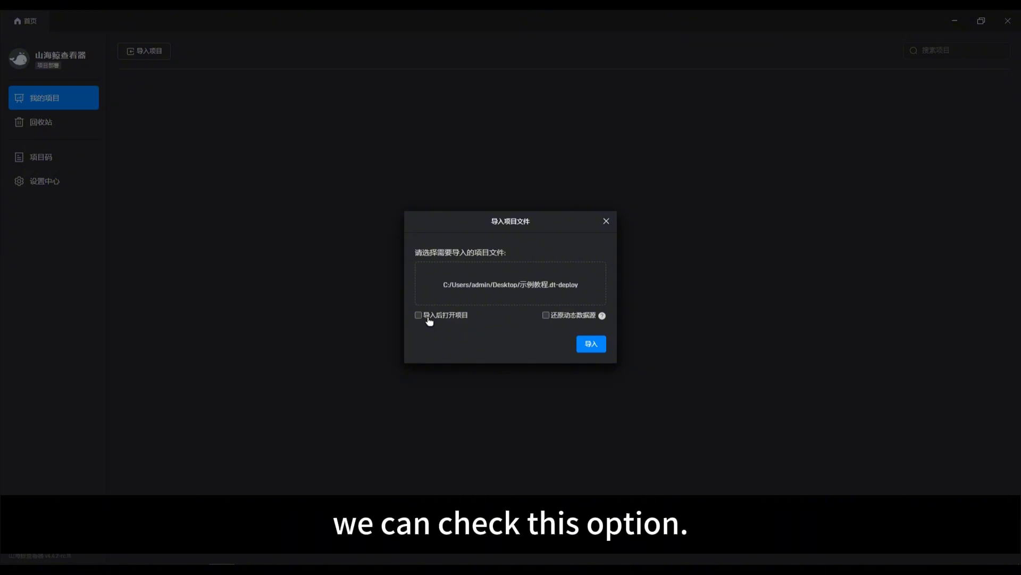
left_click(429, 321)
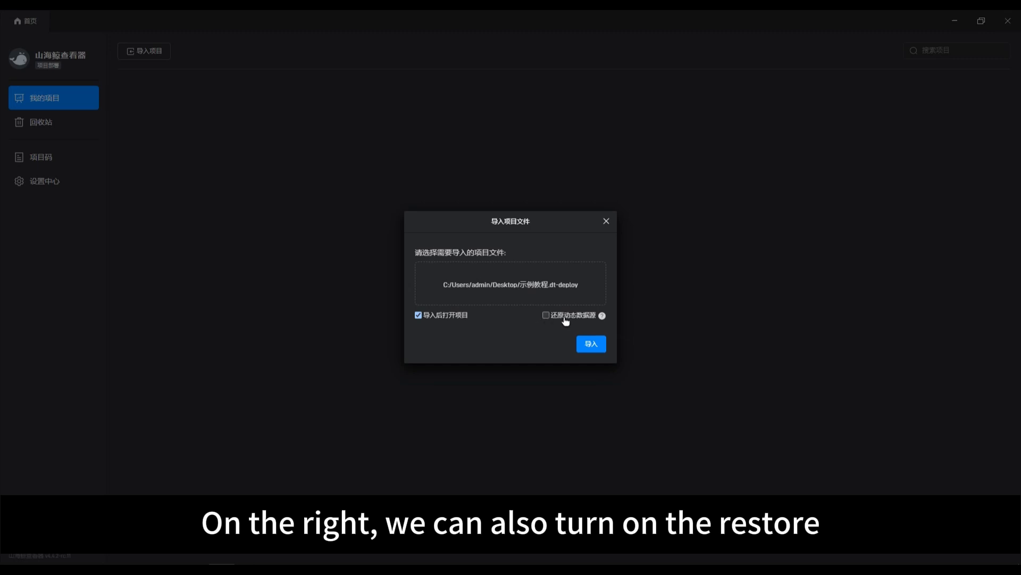
mouse_move(603, 319)
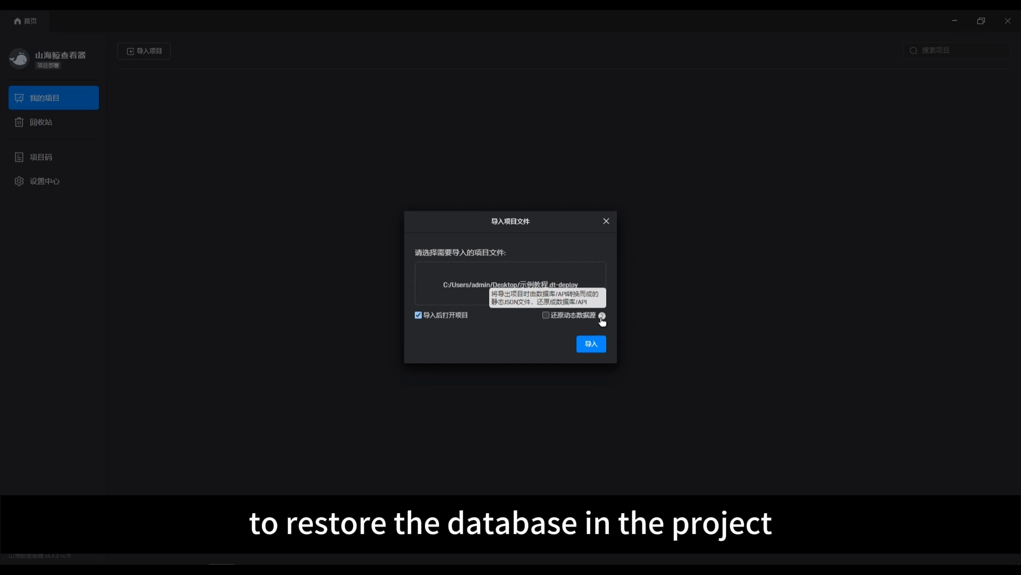
left_click(548, 315)
left_click(550, 316)
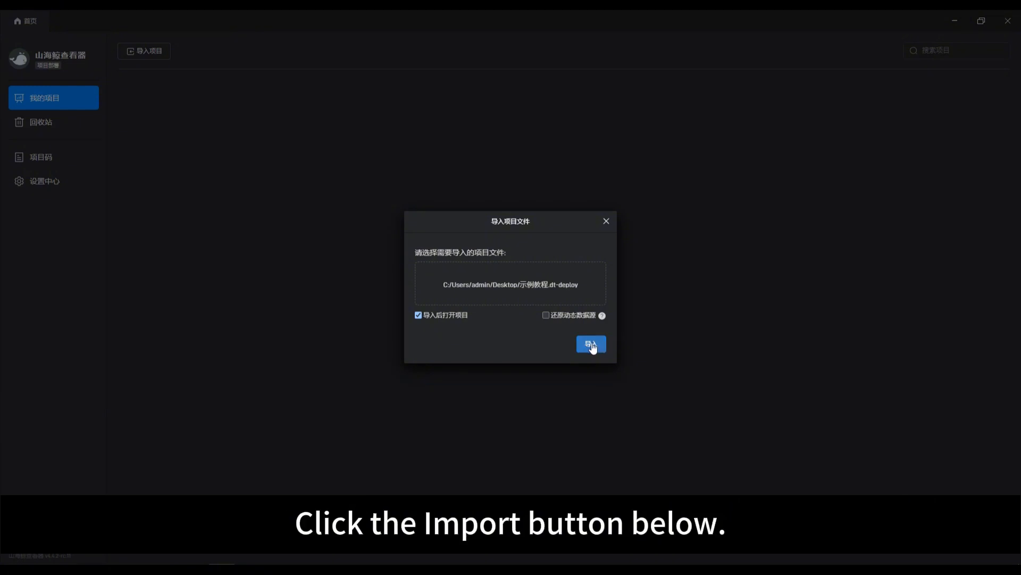
Turn off 导入后打开项目 and import the deployment file into the project list
left_click(419, 316)
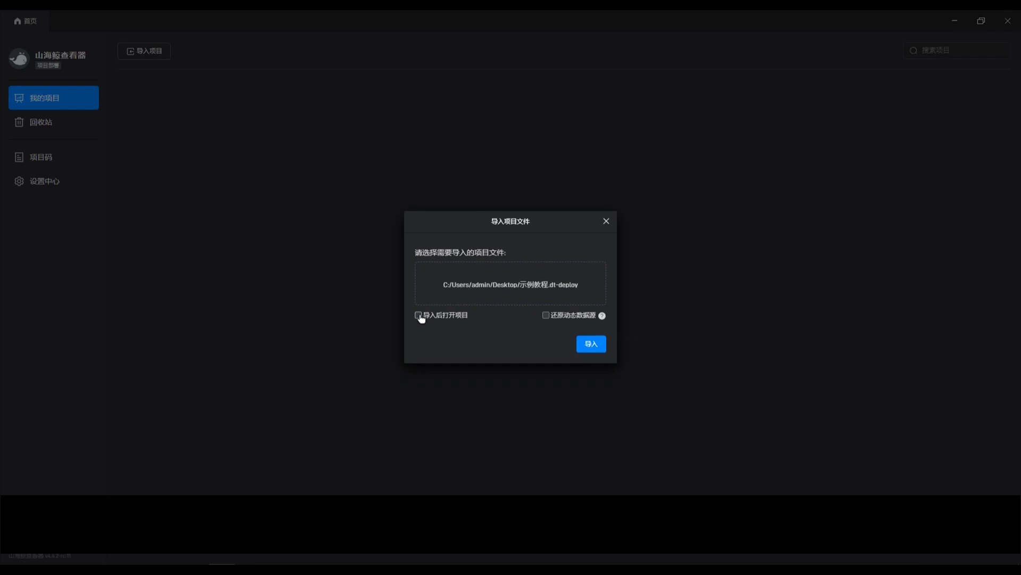
left_click(585, 344)
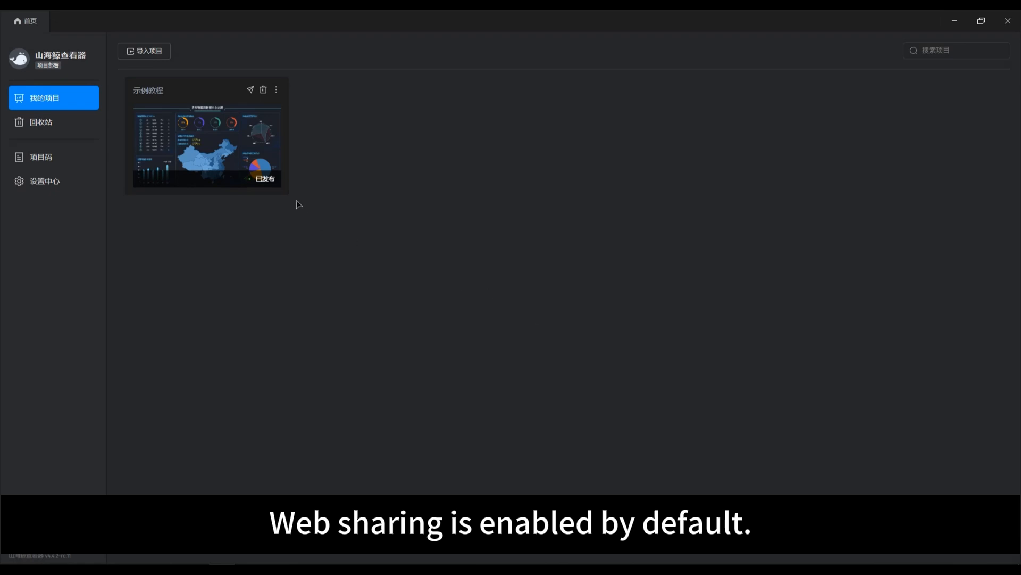
mouse_move(264, 186)
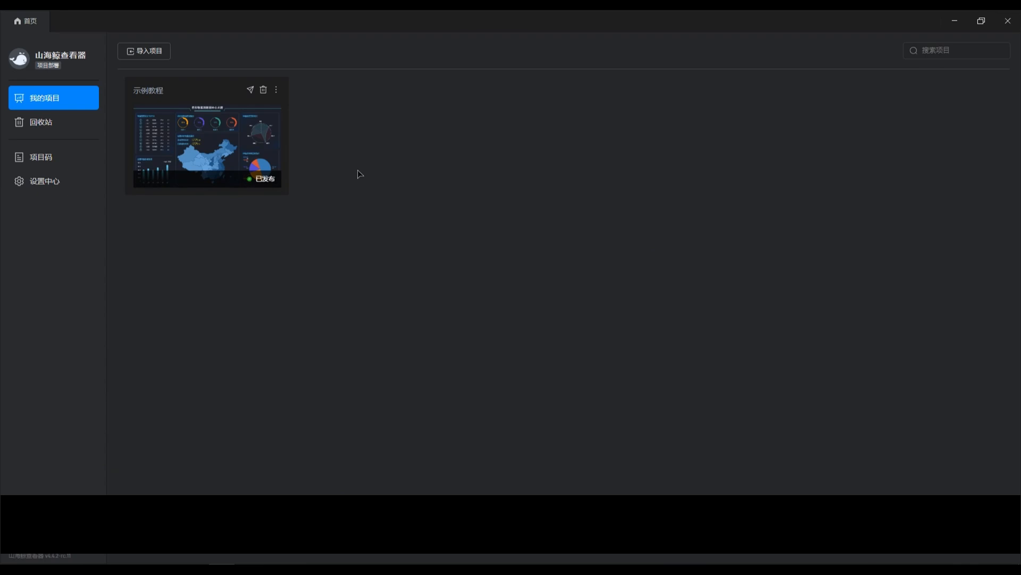
Open data editing for the 示例教程 project and open the connection form for a new MySQL database source
left_click(276, 92)
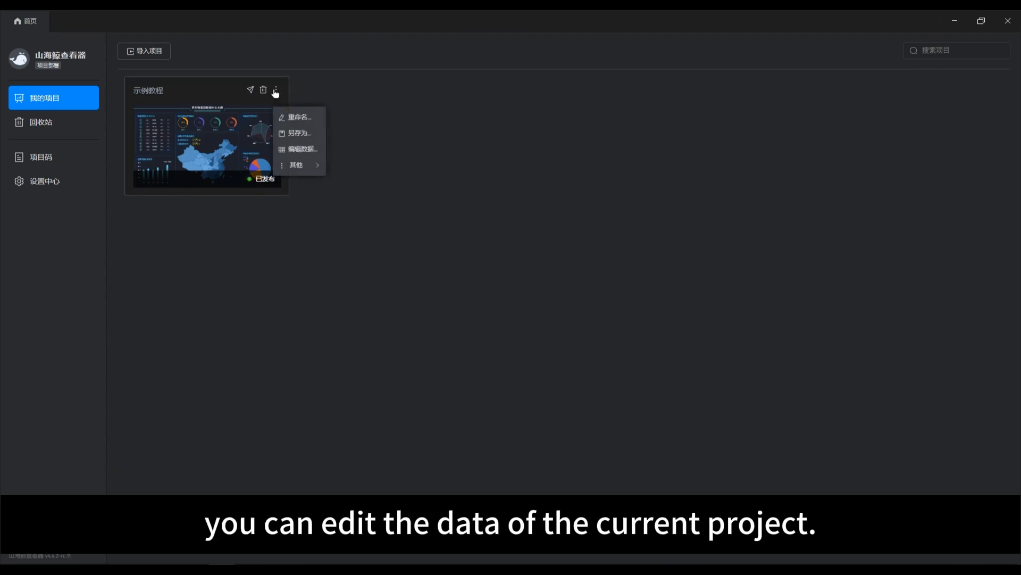
left_click(301, 152)
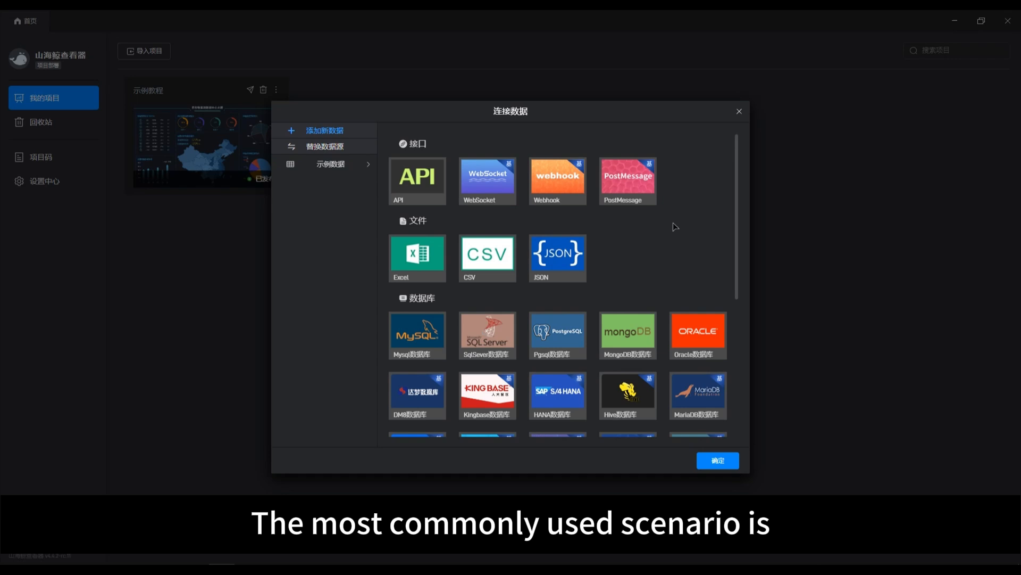
scroll(675, 226, "down", 3)
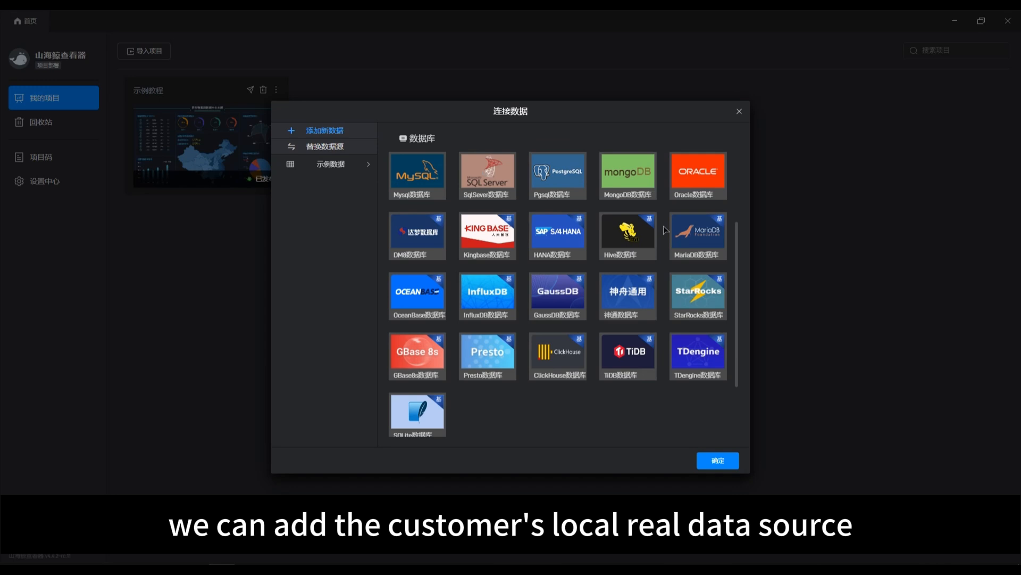
scroll(664, 226, "down", 1)
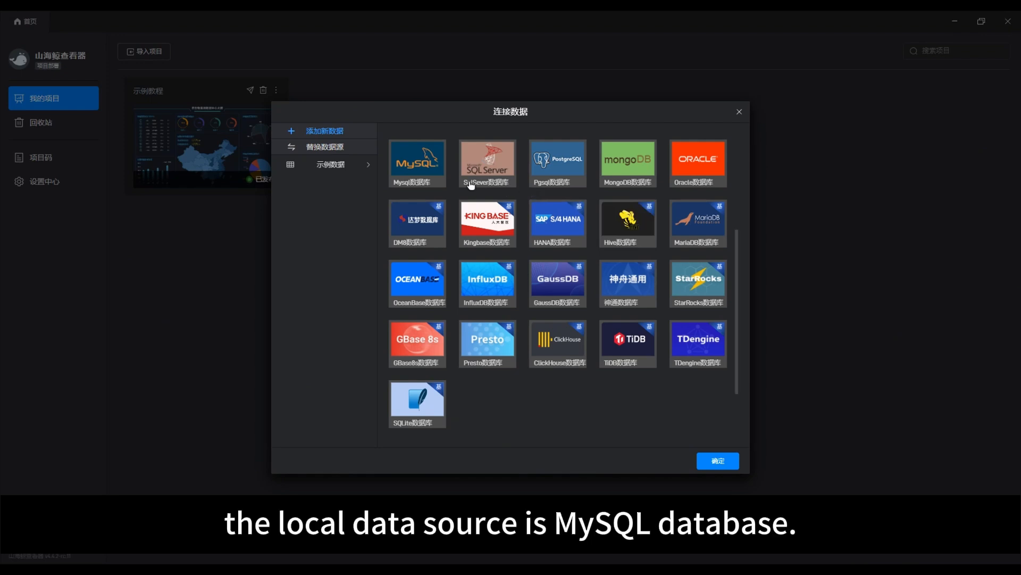
mouse_move(419, 176)
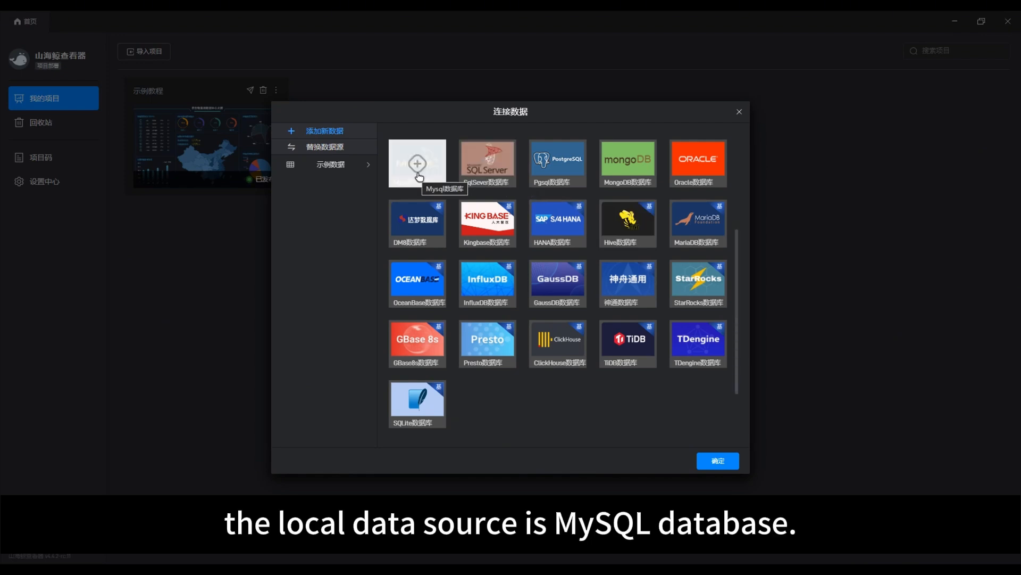
left_click(419, 176)
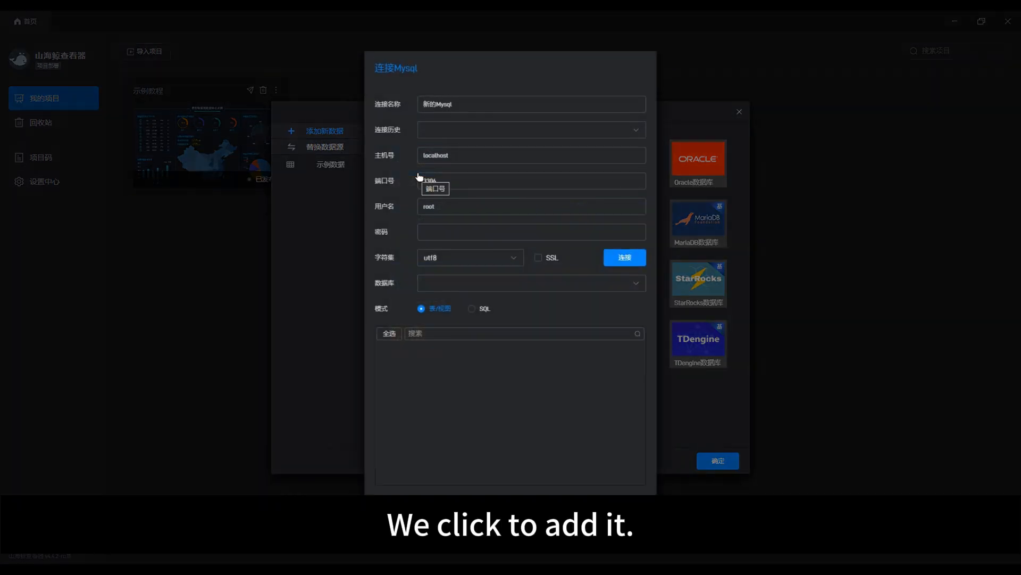
Fill the MySQL connection from the saved history entry for db.test.shanhaibi.com, port 3306, and connect to the server
left_click(635, 133)
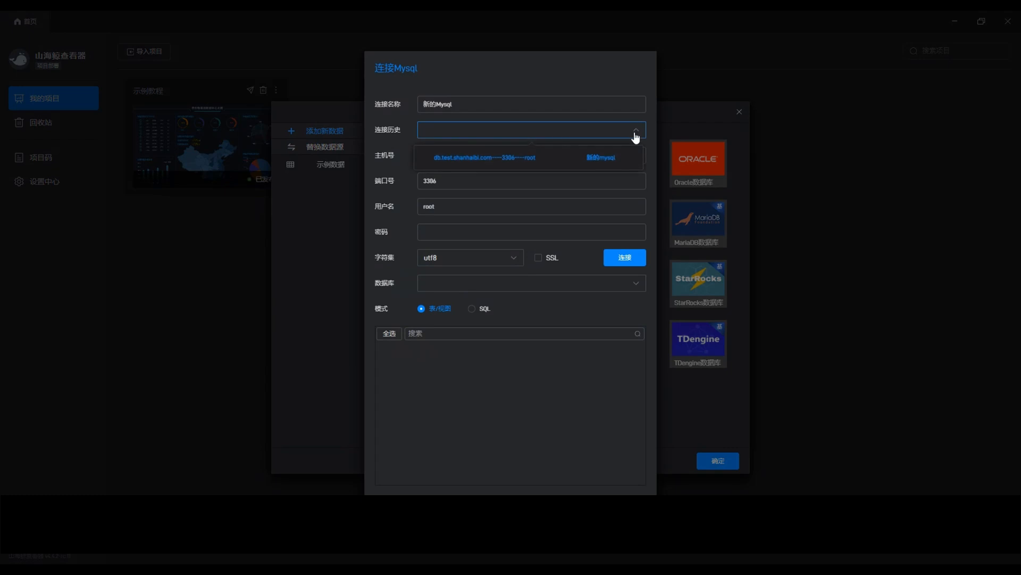
left_click(518, 165)
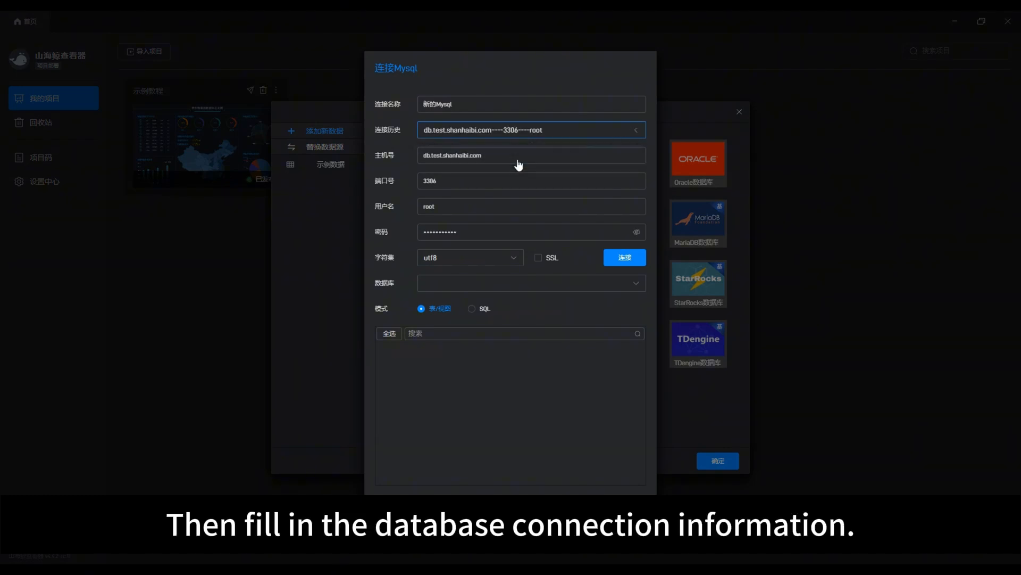
left_click(615, 261)
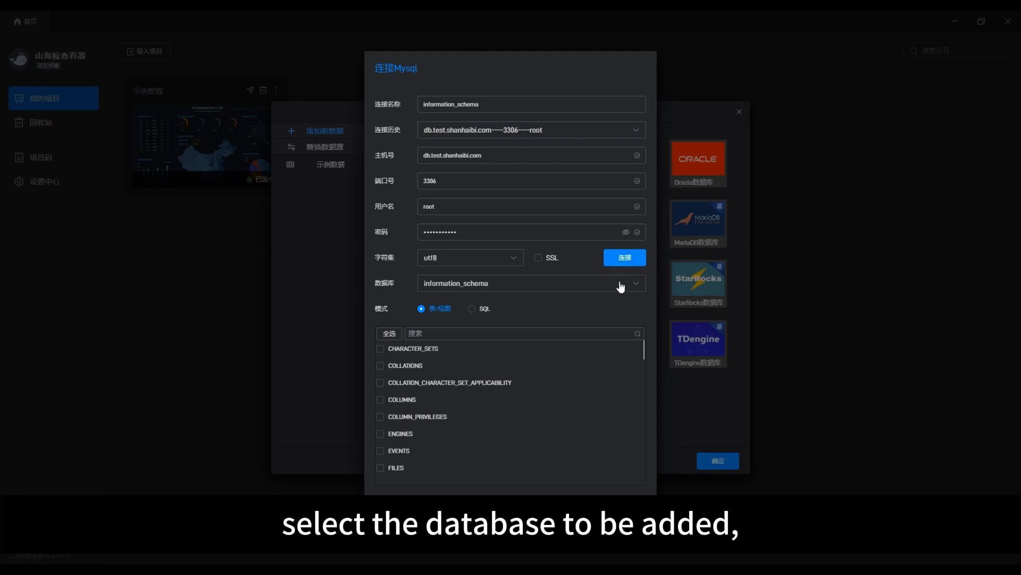
Choose test_bushu as the database for the MySQL connection
left_click(621, 288)
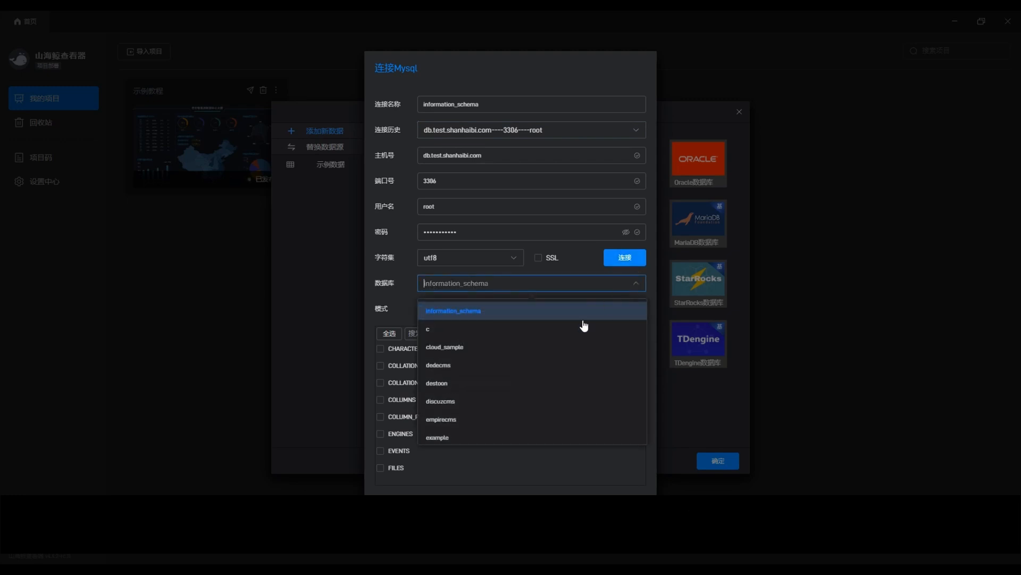
scroll(537, 376, "down", 5)
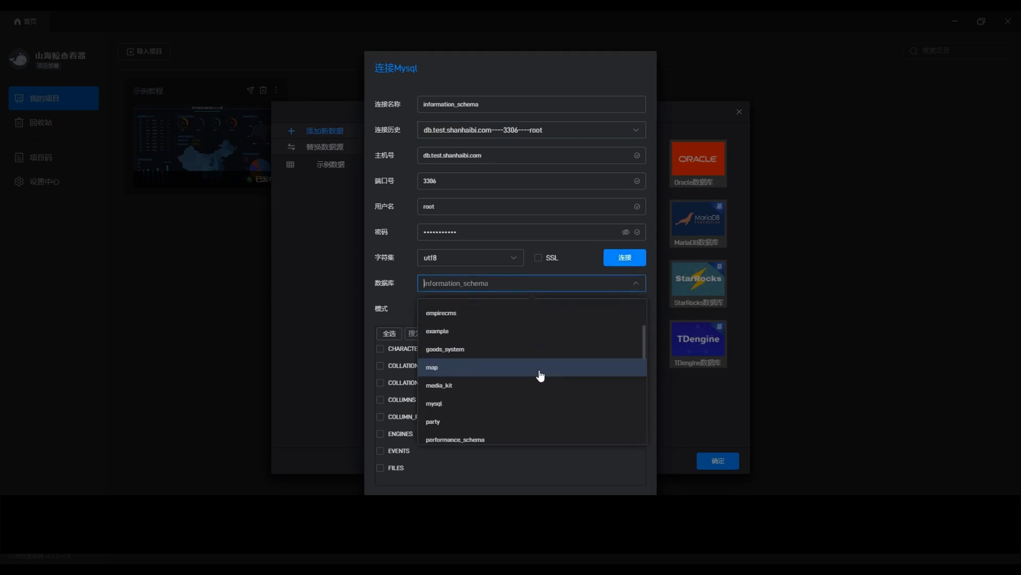
scroll(541, 377, "down", 4)
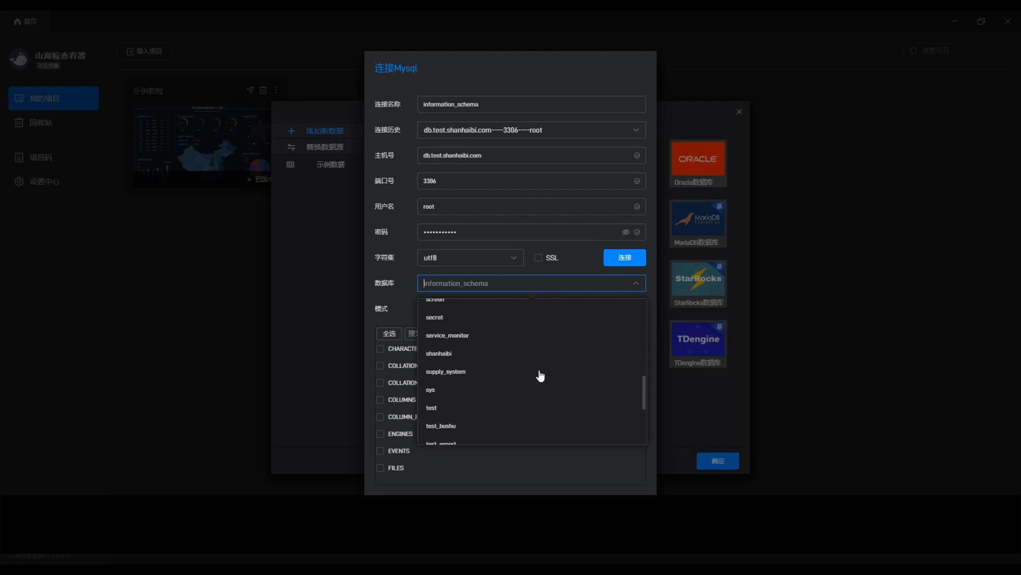
scroll(538, 376, "down", 1)
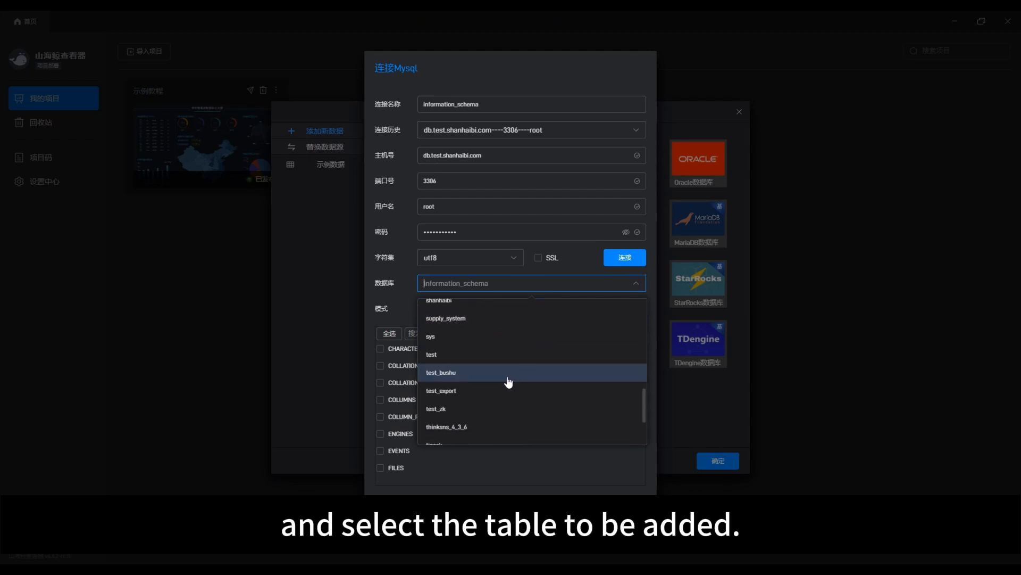
left_click(486, 374)
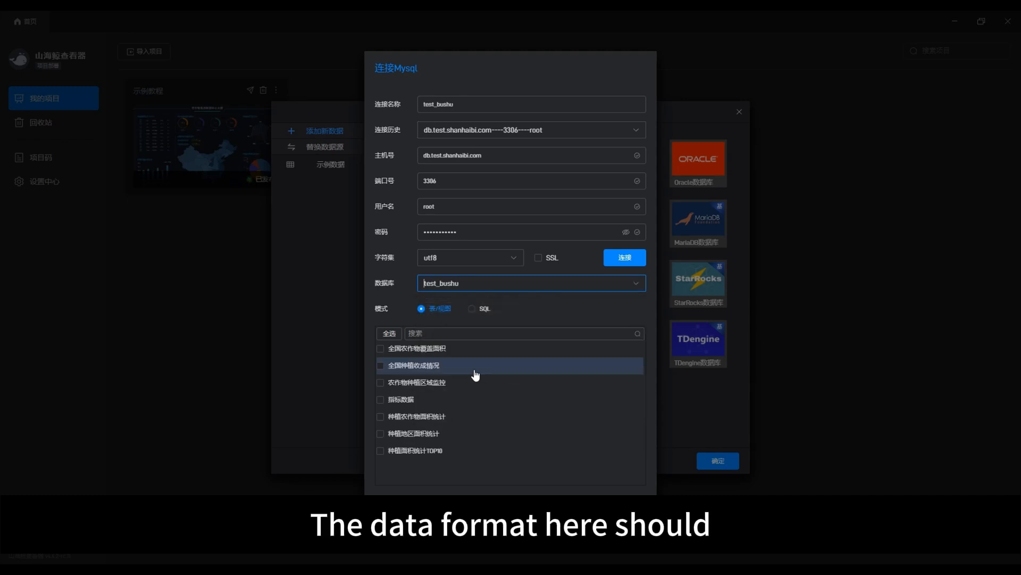
Select all tables of the test_bushu database and add them to the project as a data source
left_click(387, 334)
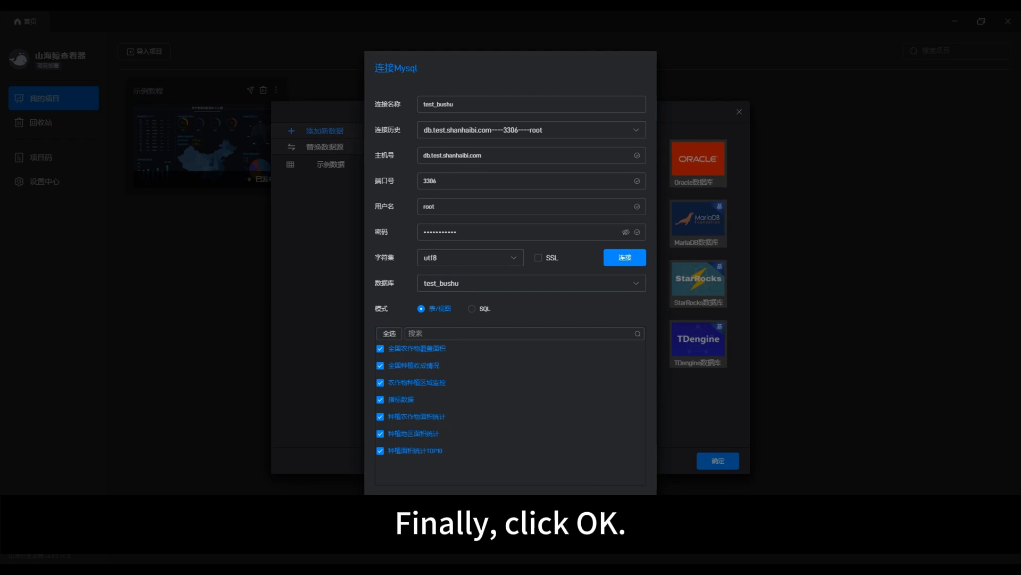
left_click(625, 505)
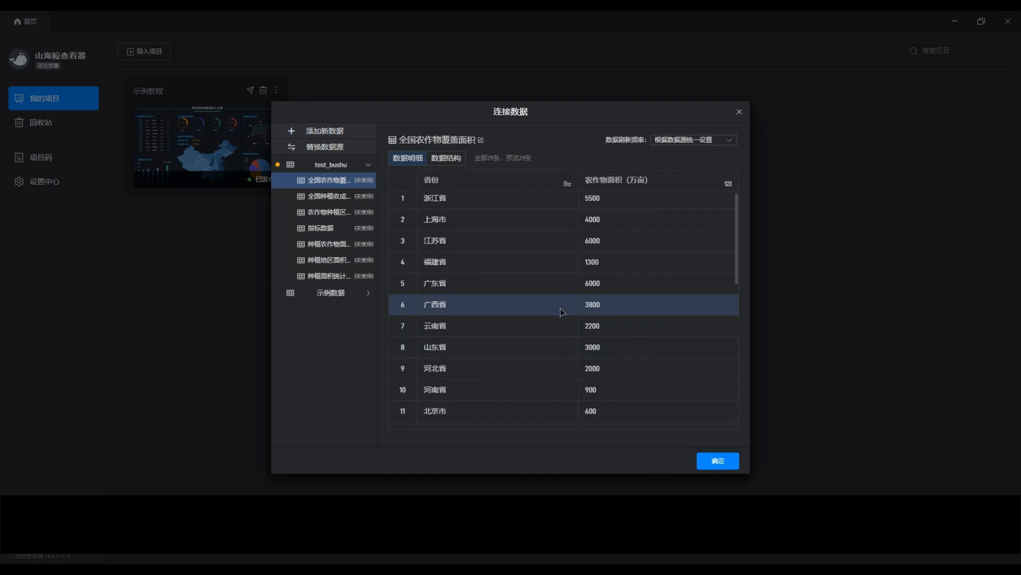
scroll(560, 308, "down", 3)
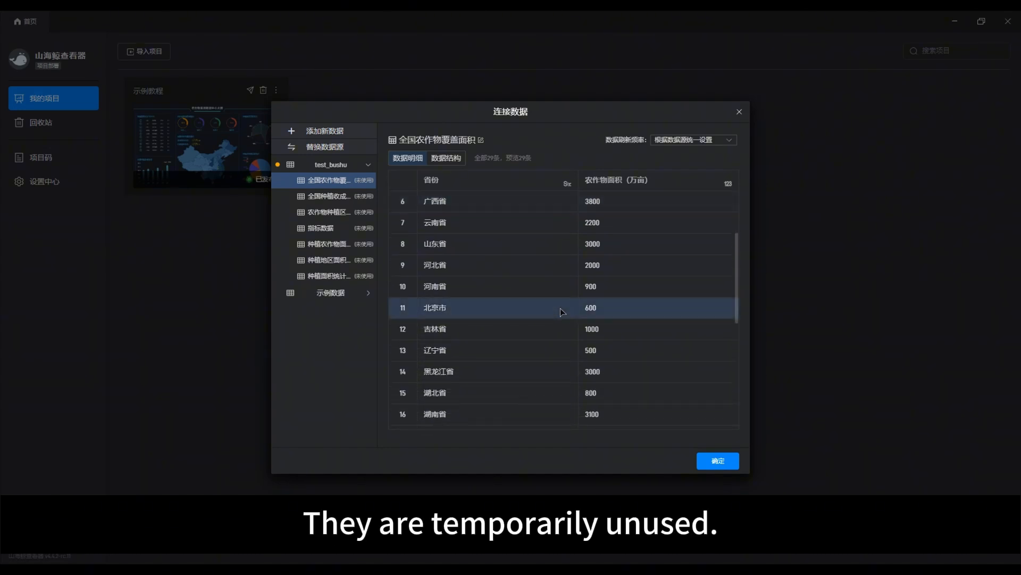
Start a data source replacement for all tables of the 示例数据 Excel source and proceed to the field mapping
left_click(321, 148)
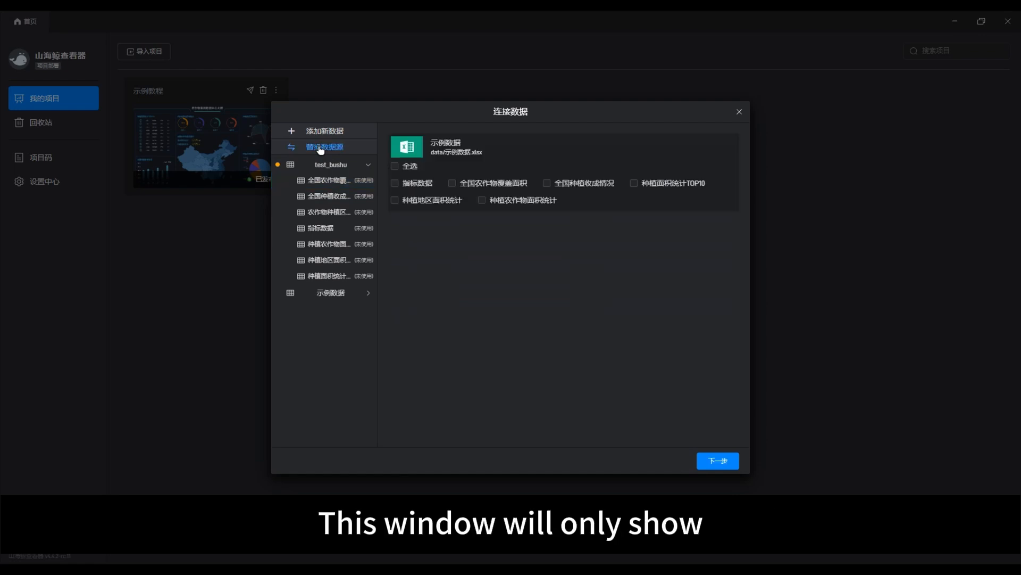
left_click(396, 167)
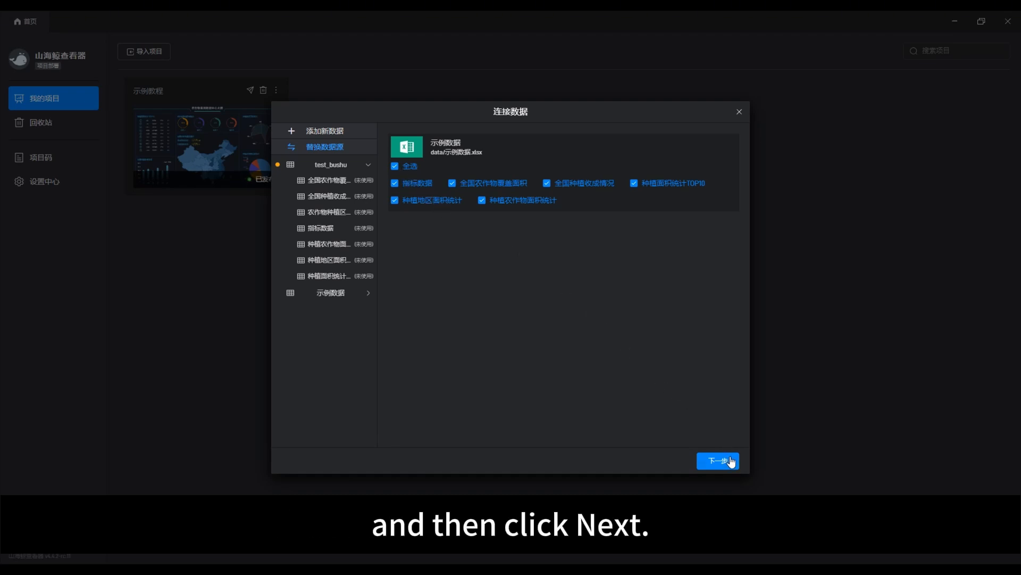
left_click(732, 462)
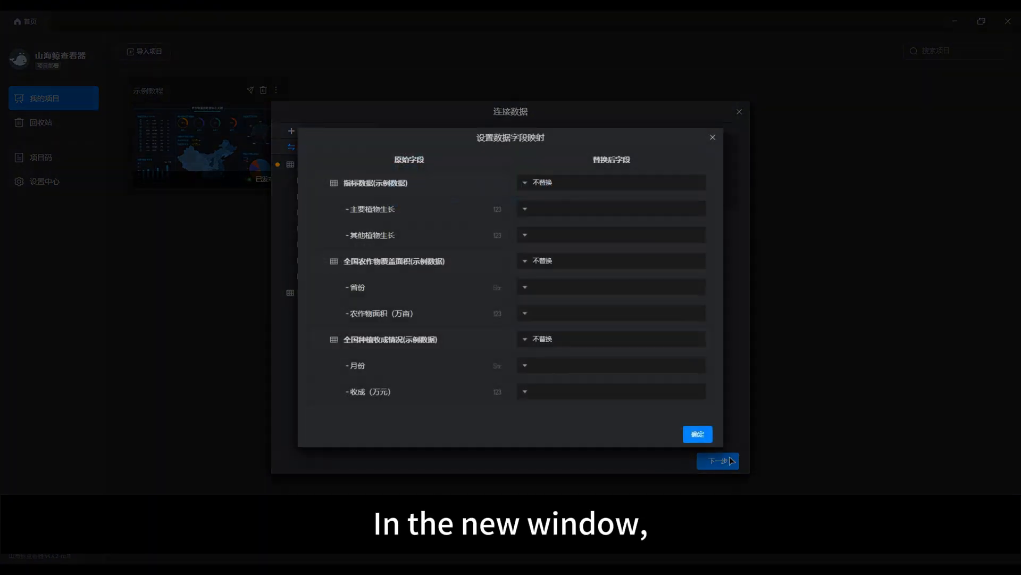
Map the 指标数据 and 全国农作物覆盖面积 tables of 示例数据 to the test_bushu tables of the same names
left_click(559, 184)
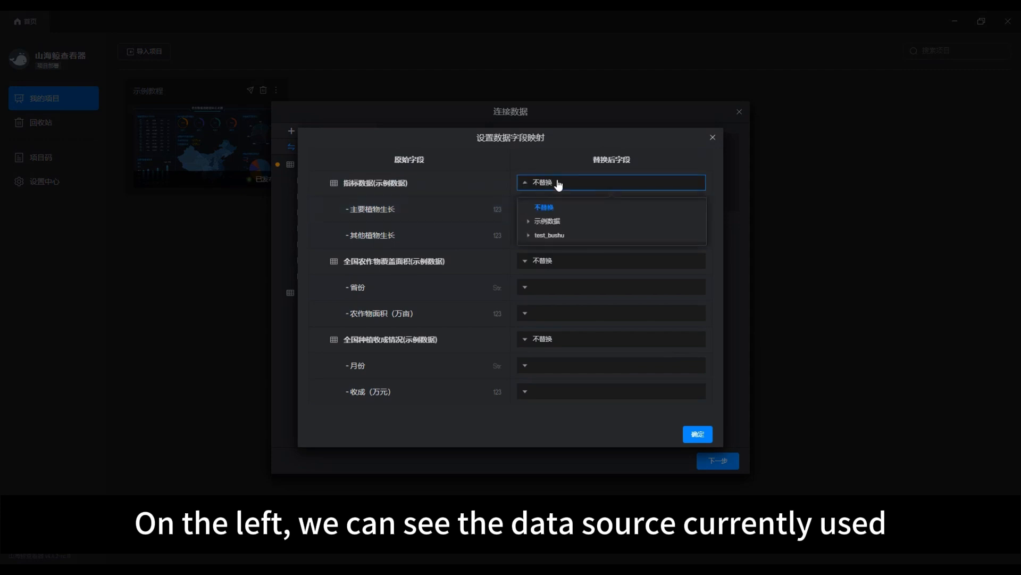
left_click(563, 236)
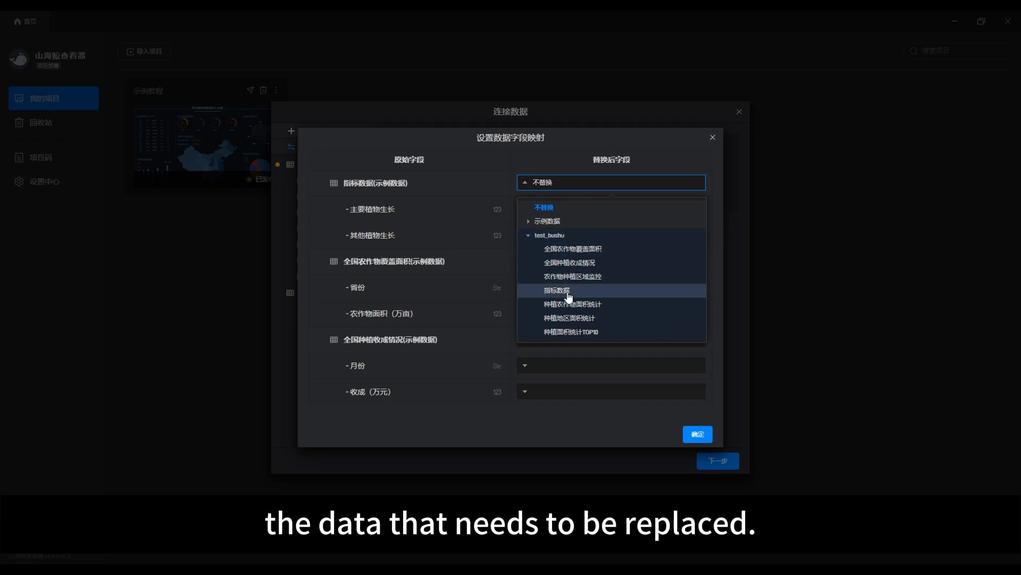
left_click(568, 292)
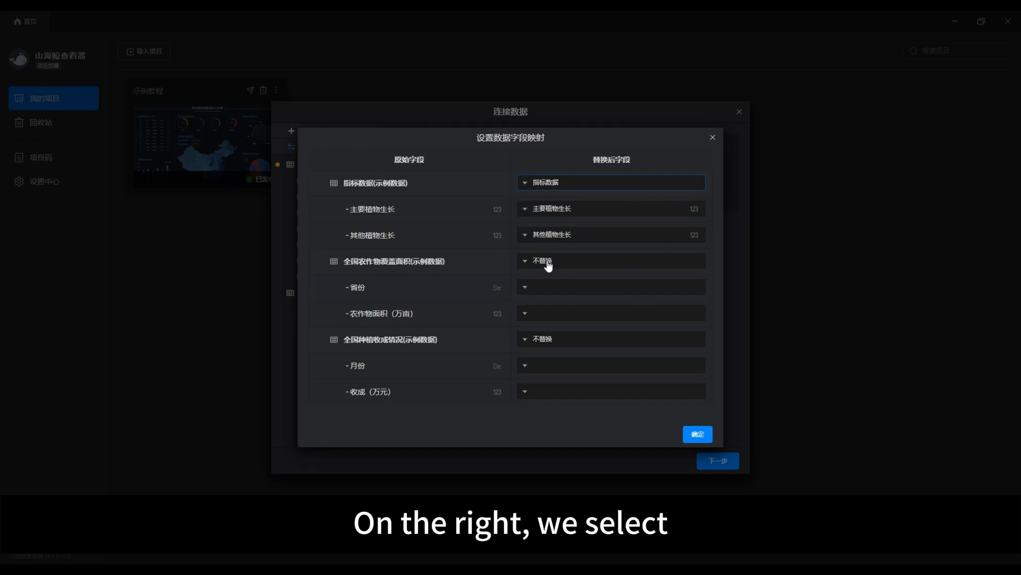
left_click(548, 265)
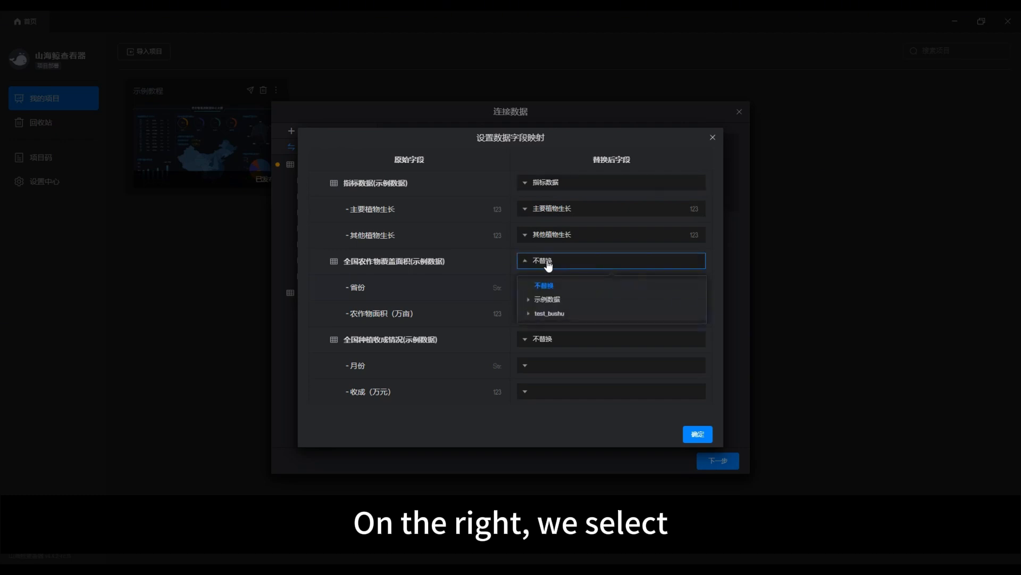
left_click(557, 314)
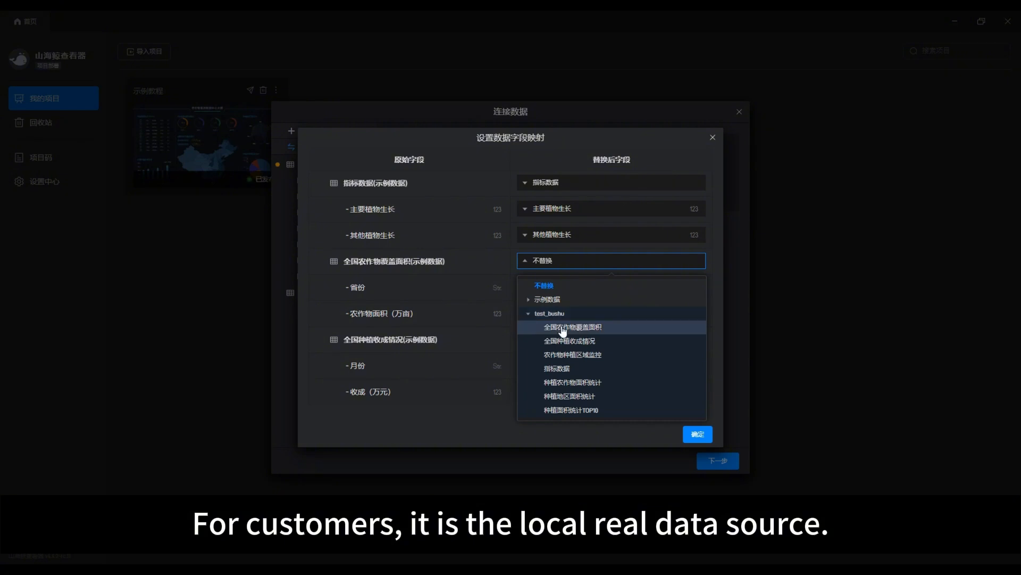
left_click(563, 328)
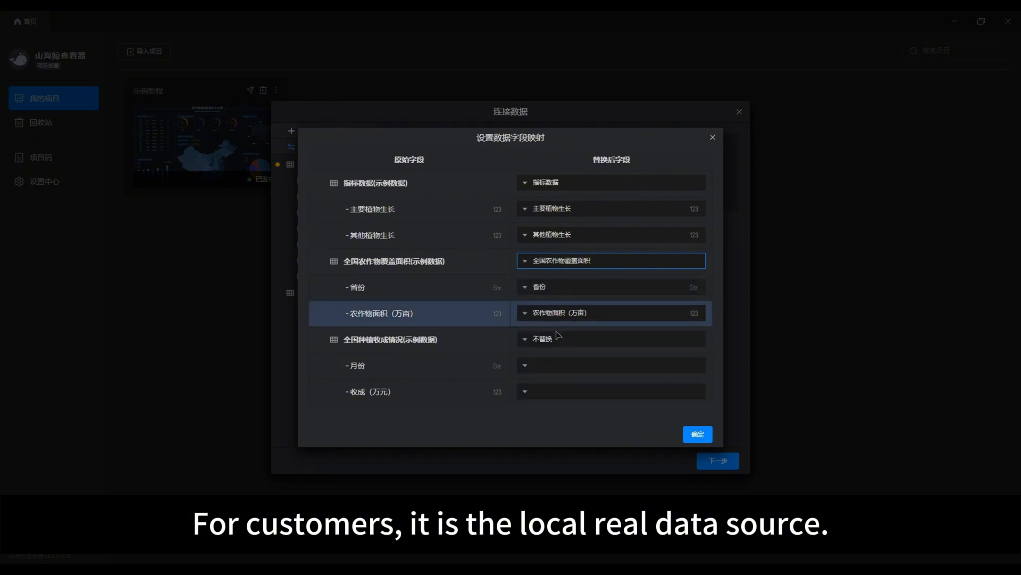
Map the 全国种植收成情况 and 种植面积统计TOP10 tables to their same-named tables in test_bushu
left_click(551, 342)
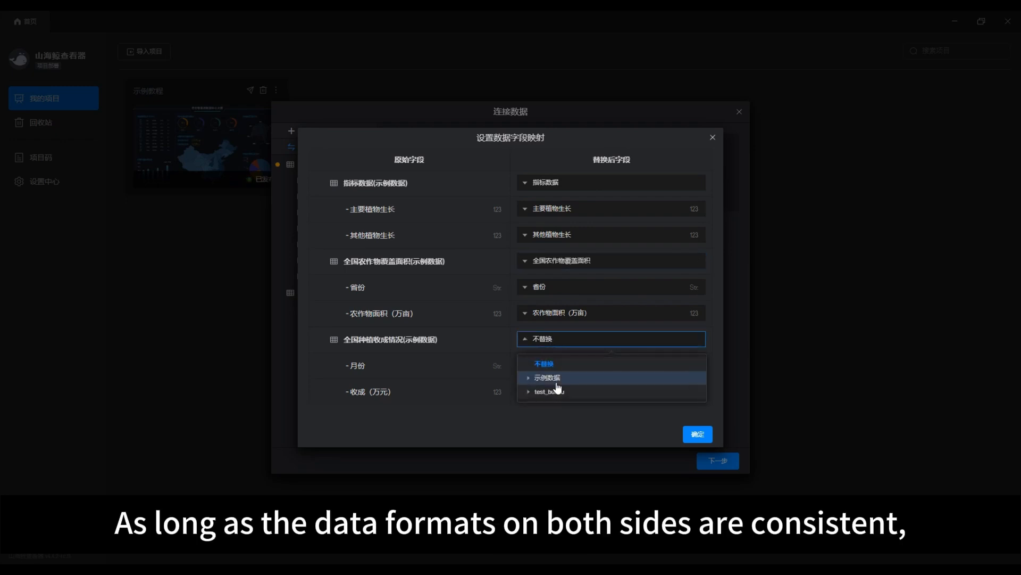
left_click(557, 392)
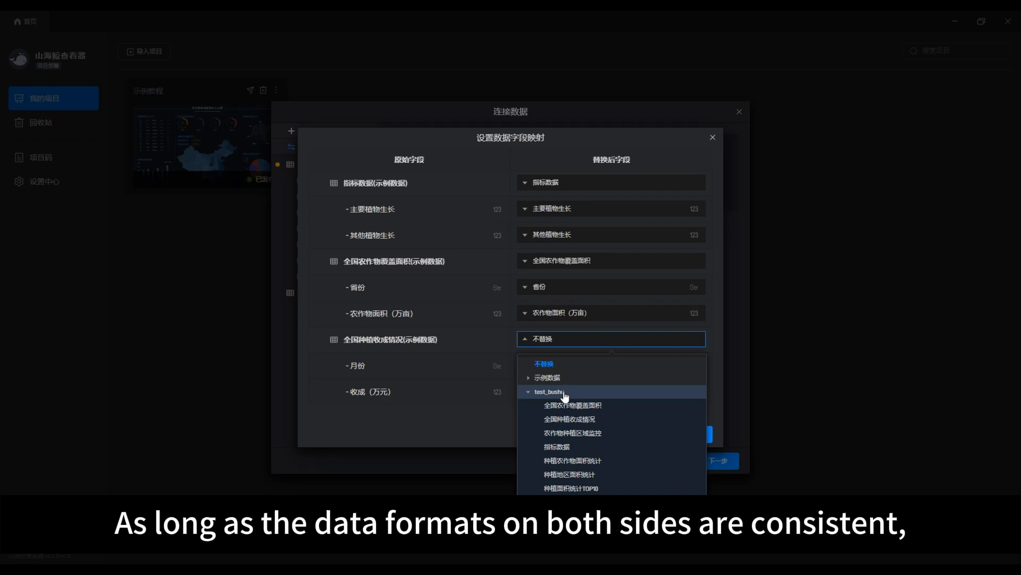
left_click(572, 420)
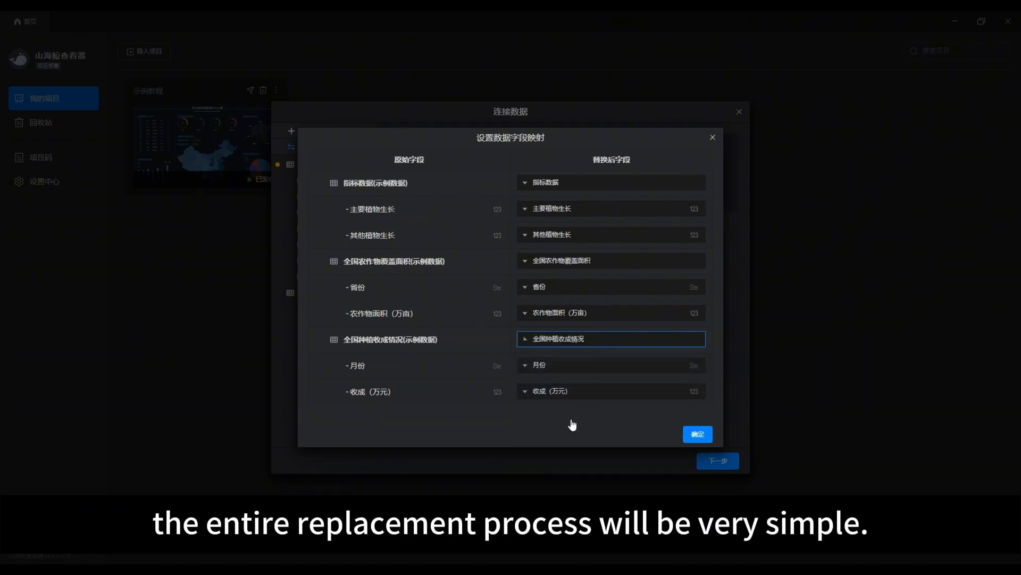
scroll(475, 334, "down", 10)
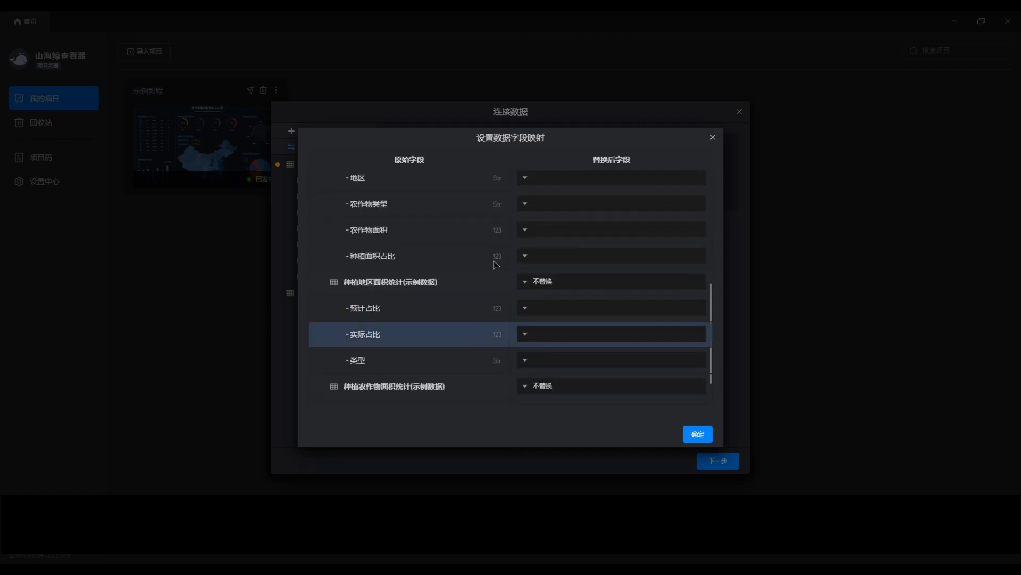
scroll(526, 207, "up", 2)
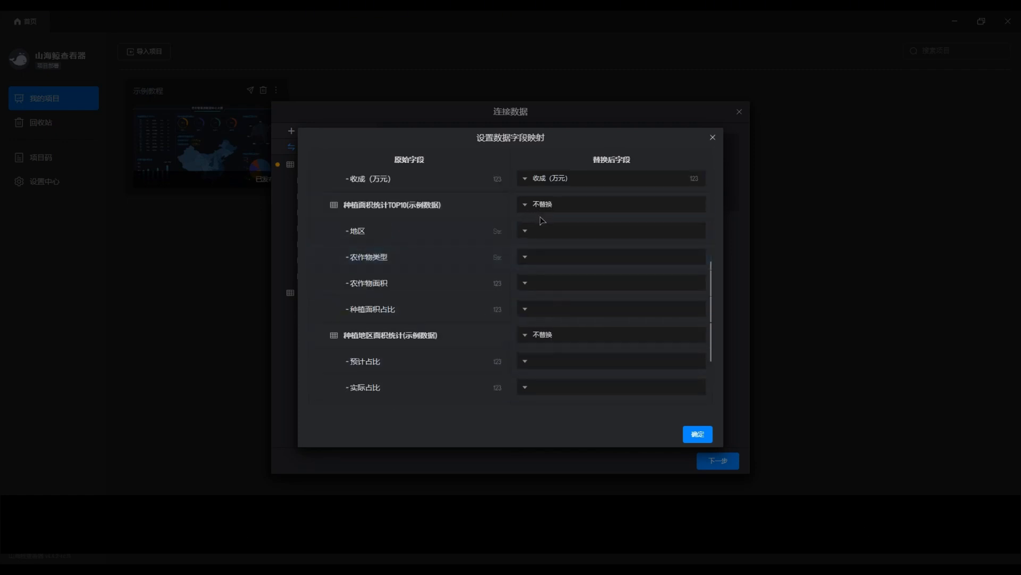
left_click(548, 212)
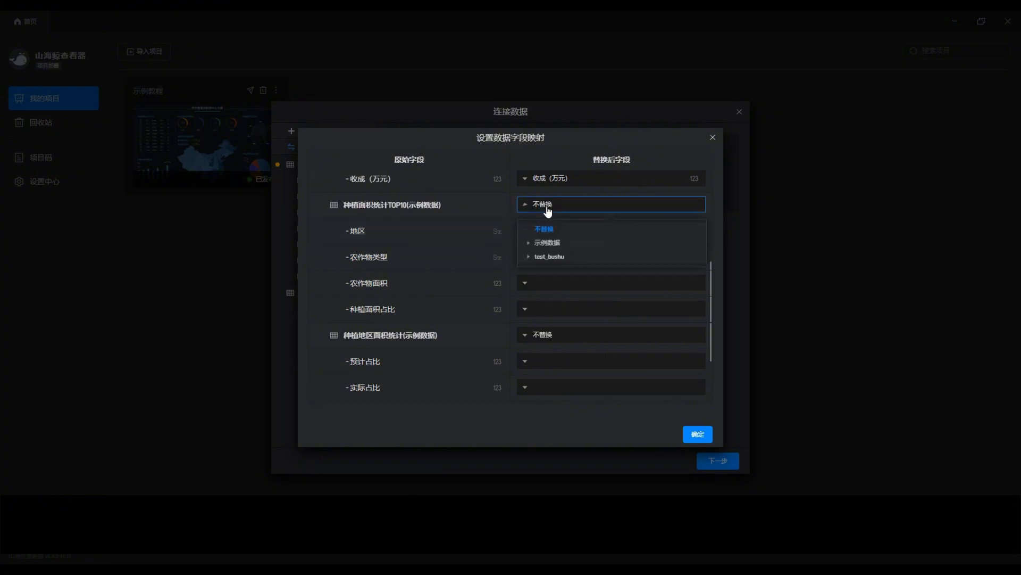
left_click(559, 257)
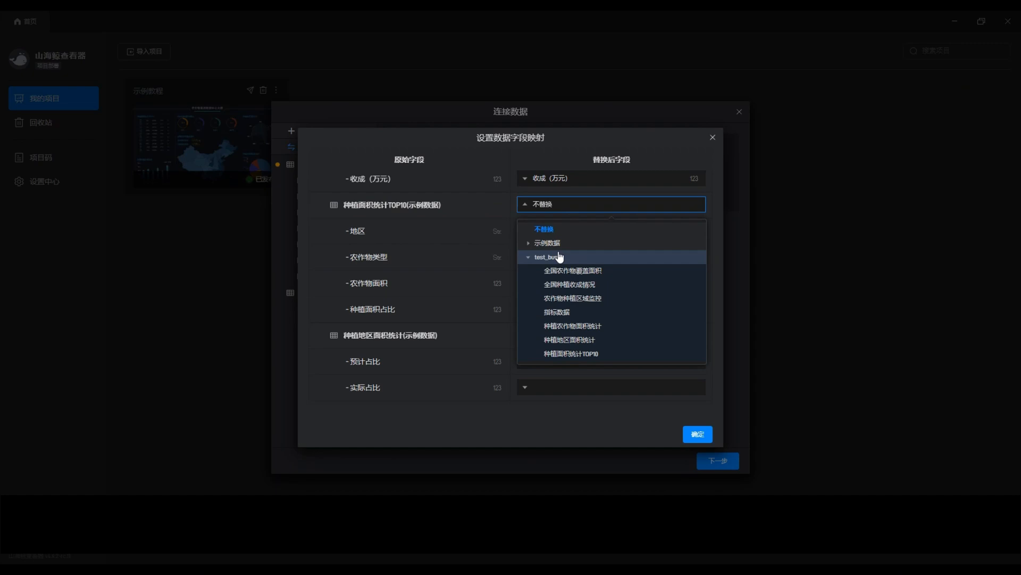
left_click(573, 353)
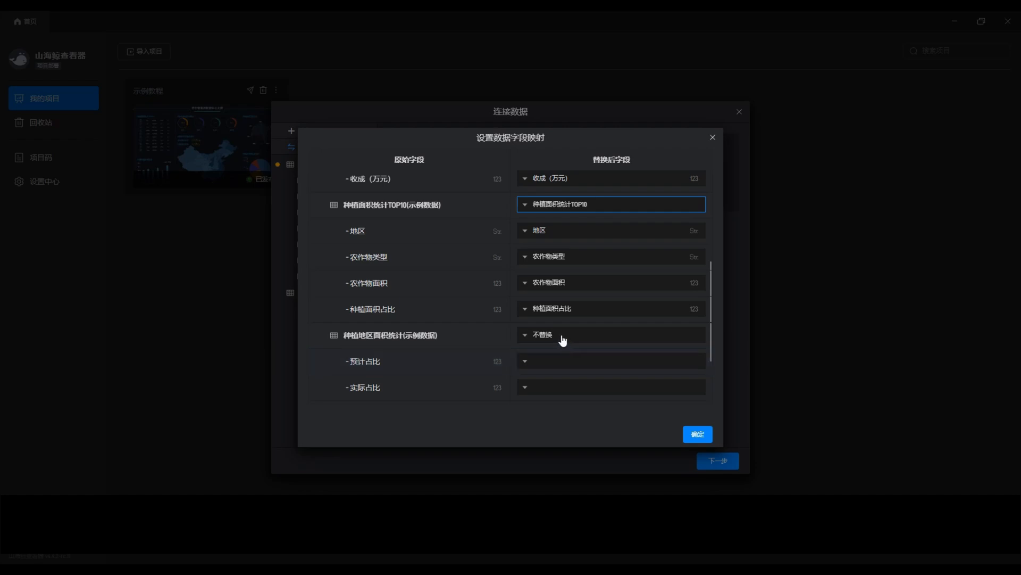
Map 种植地区面积统计 to its same-named test_bushu table and match its 预计占比 and 类型 fields to the fields of the same names
left_click(563, 339)
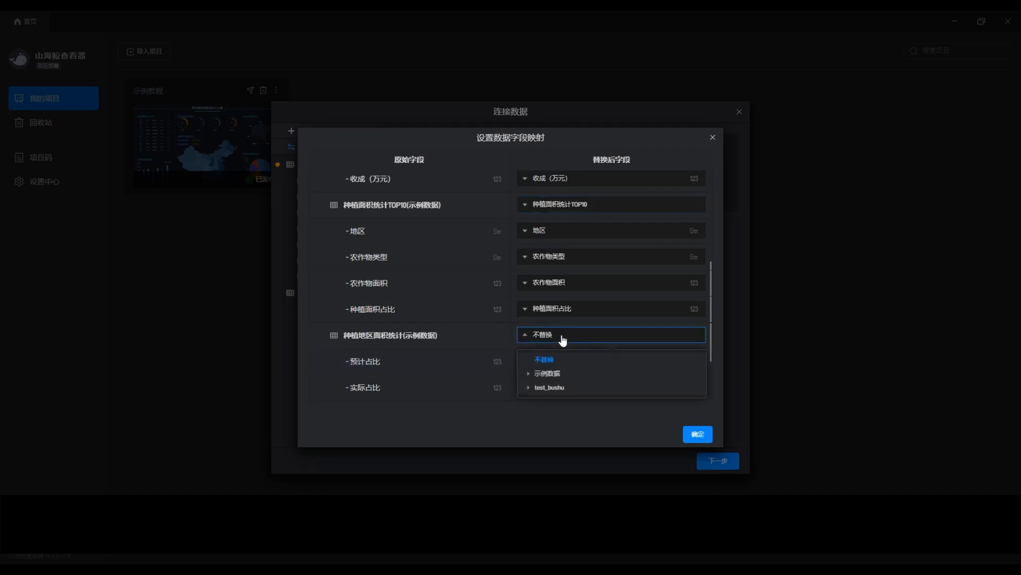
left_click(560, 388)
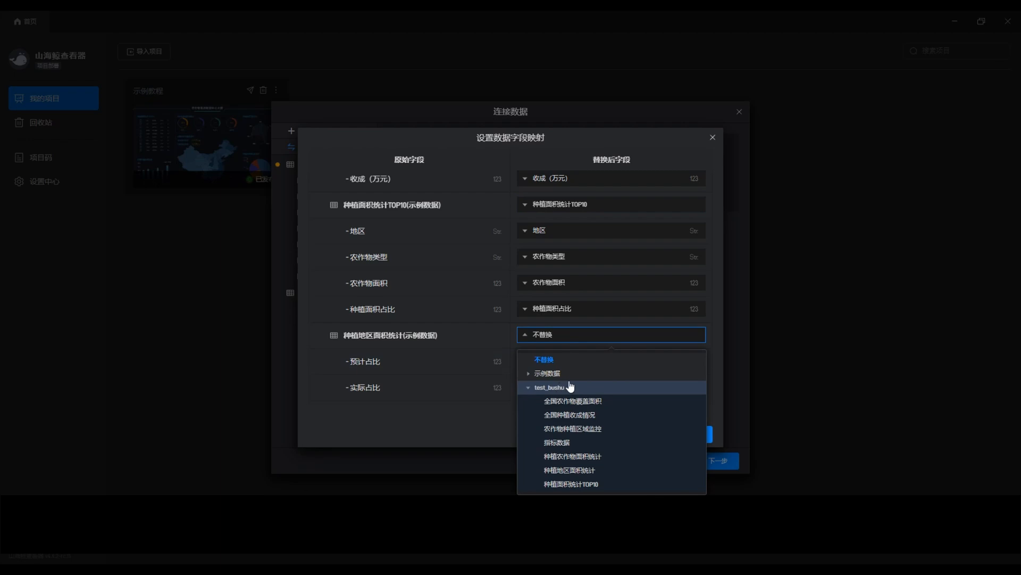
left_click(578, 471)
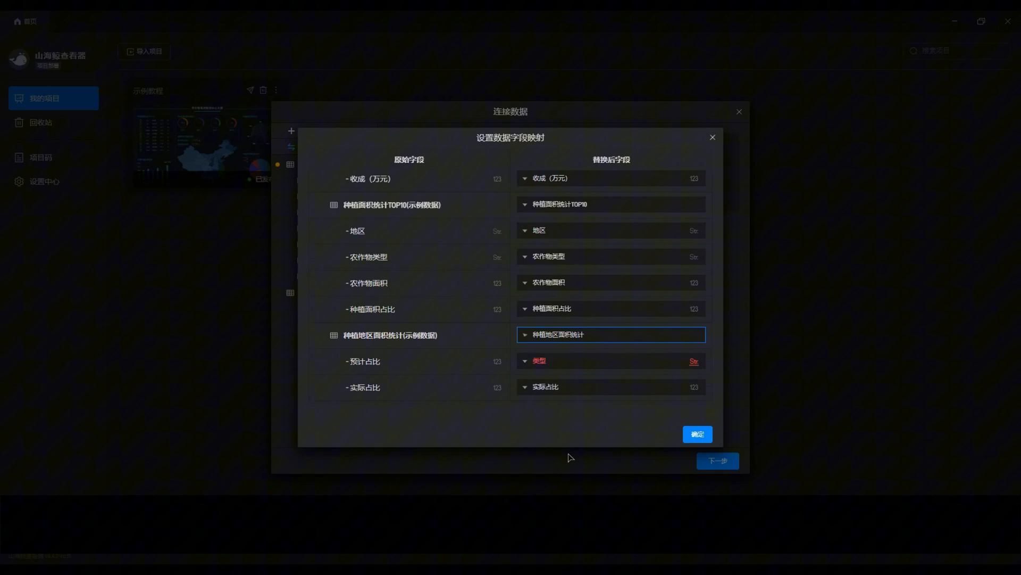
left_click(563, 367)
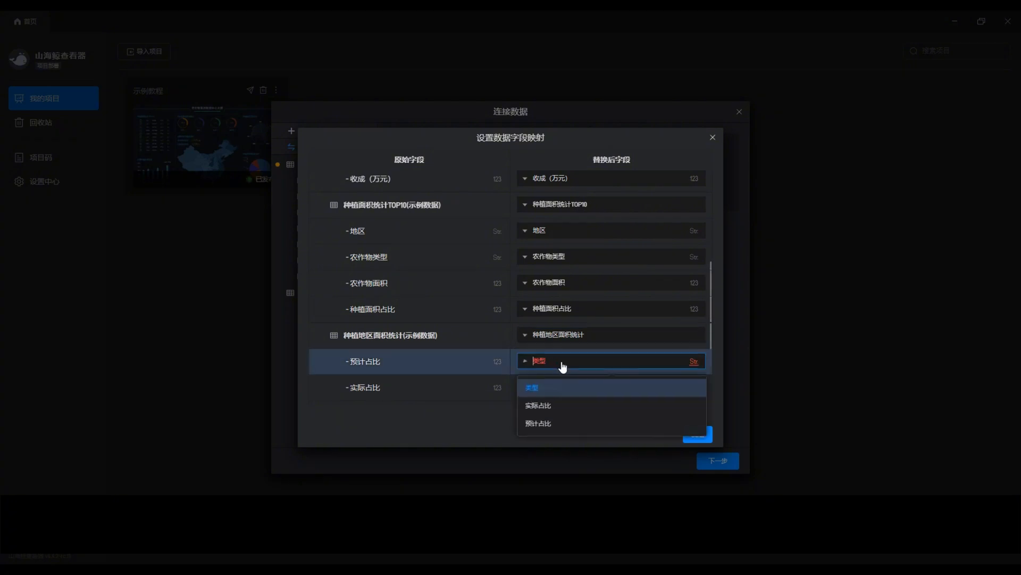
left_click(557, 423)
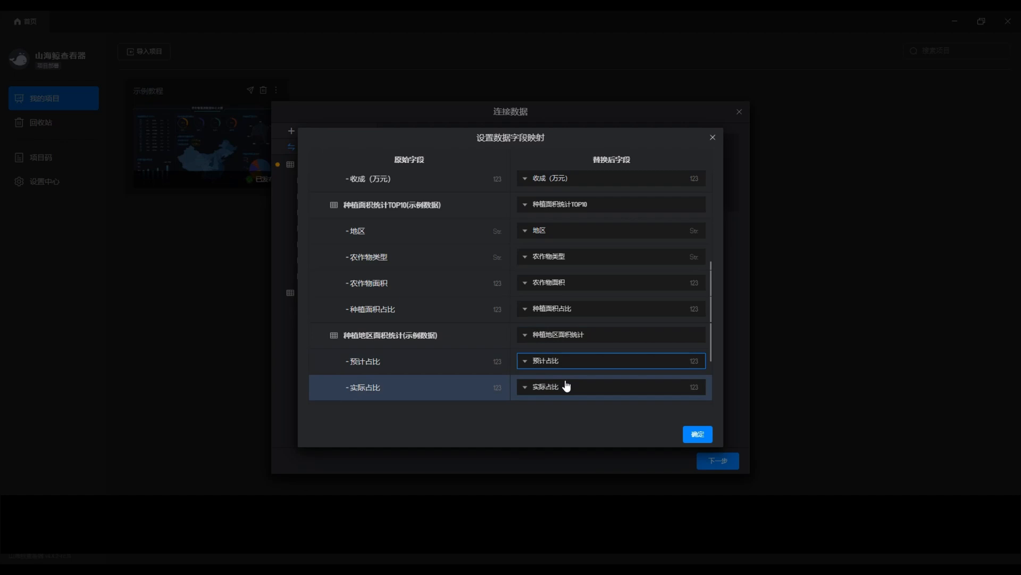
scroll(567, 386, "down", 2)
left_click(561, 360)
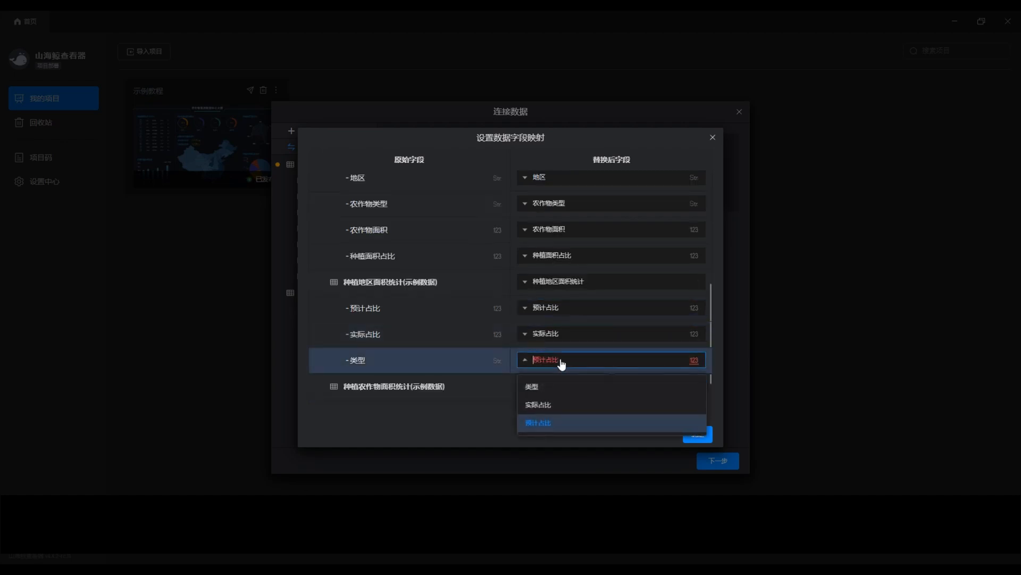
left_click(560, 391)
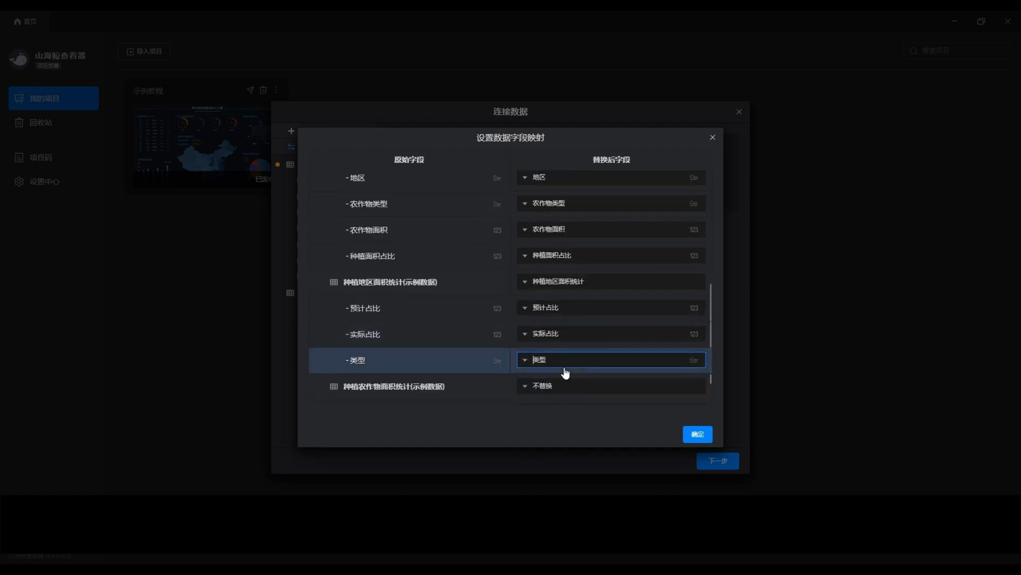
Map 种植农作物面积统计 to the test_bushu table of the same name and confirm the field mapping
scroll(566, 373, "down", 2)
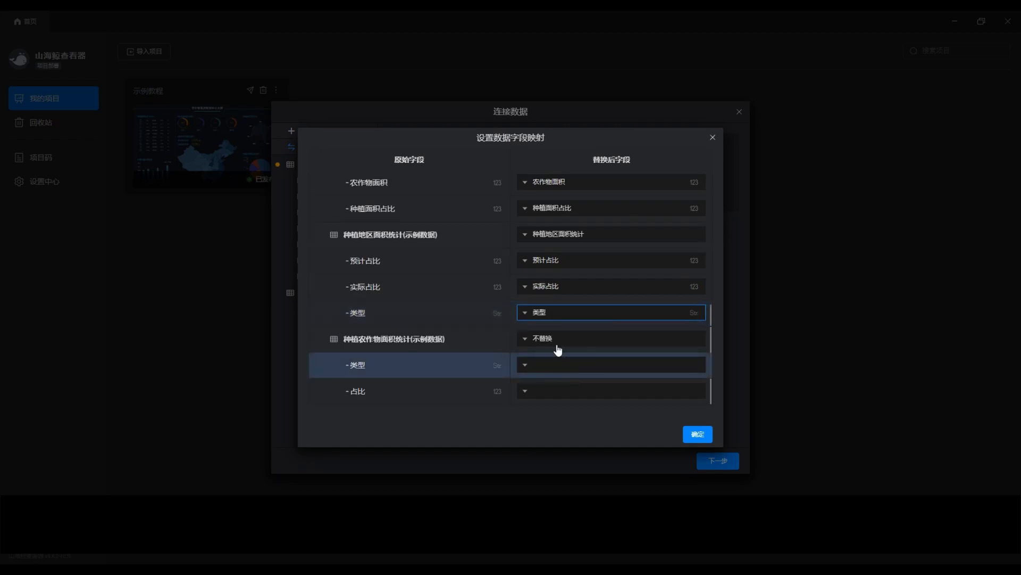
left_click(557, 345)
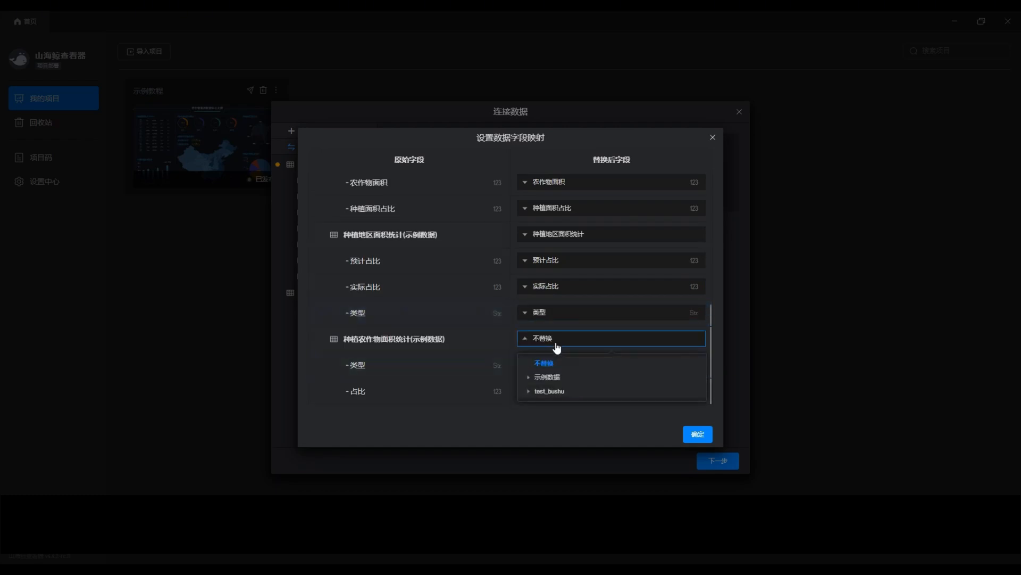
left_click(557, 395)
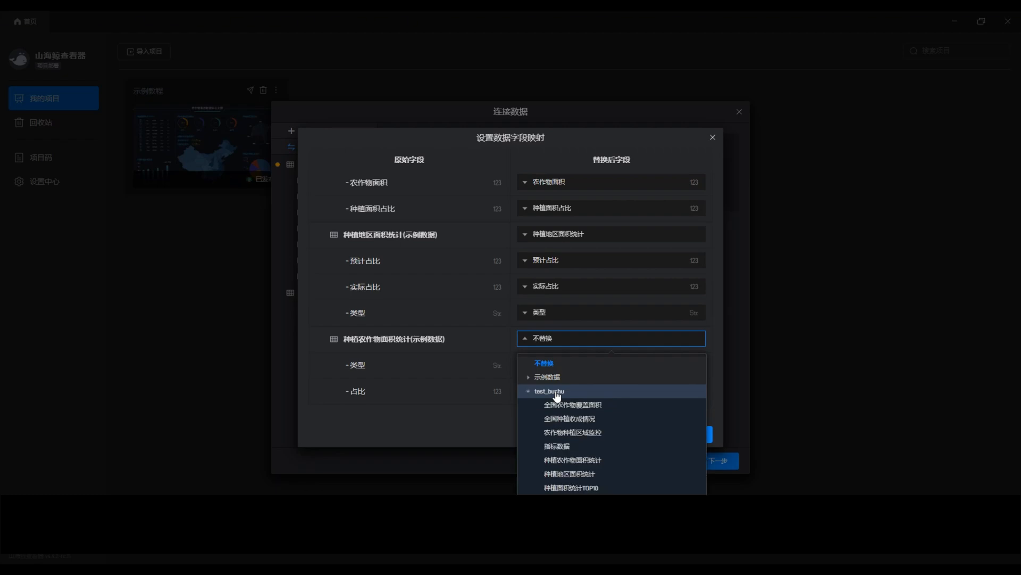
left_click(569, 461)
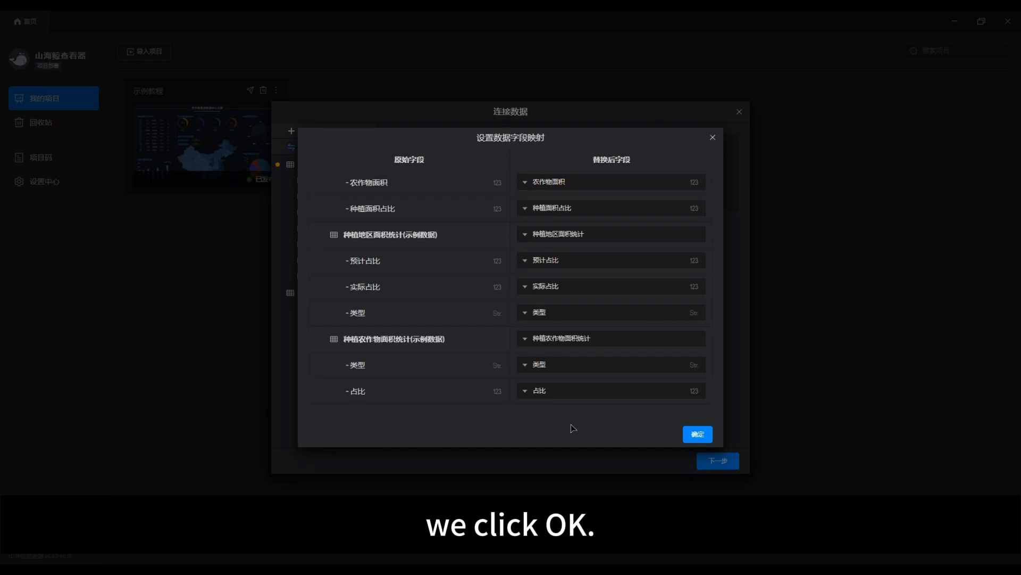
left_click(697, 434)
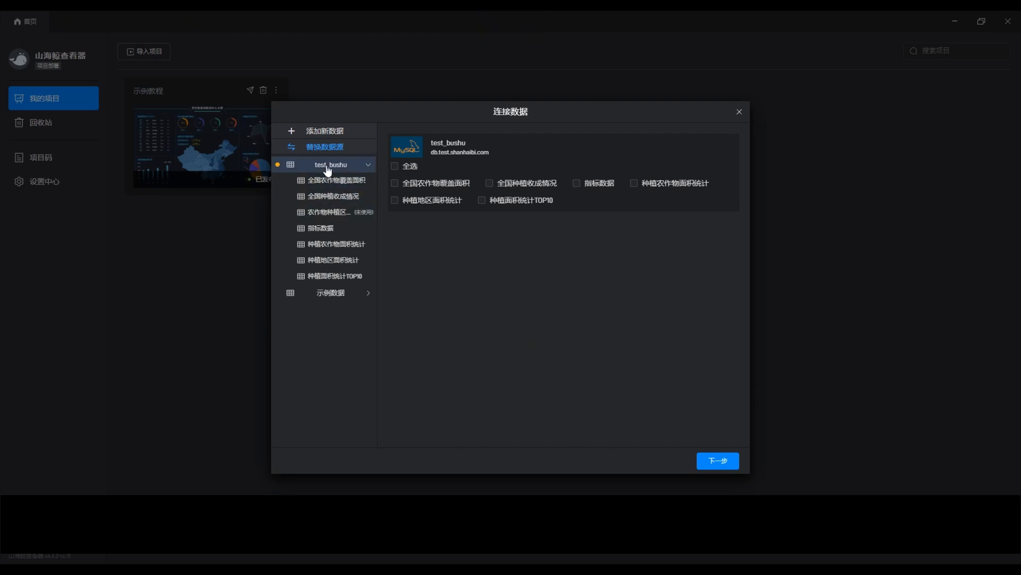
Set the test_bushu data source's refresh frequency to 每秒 and confirm the data connection
left_click(334, 295)
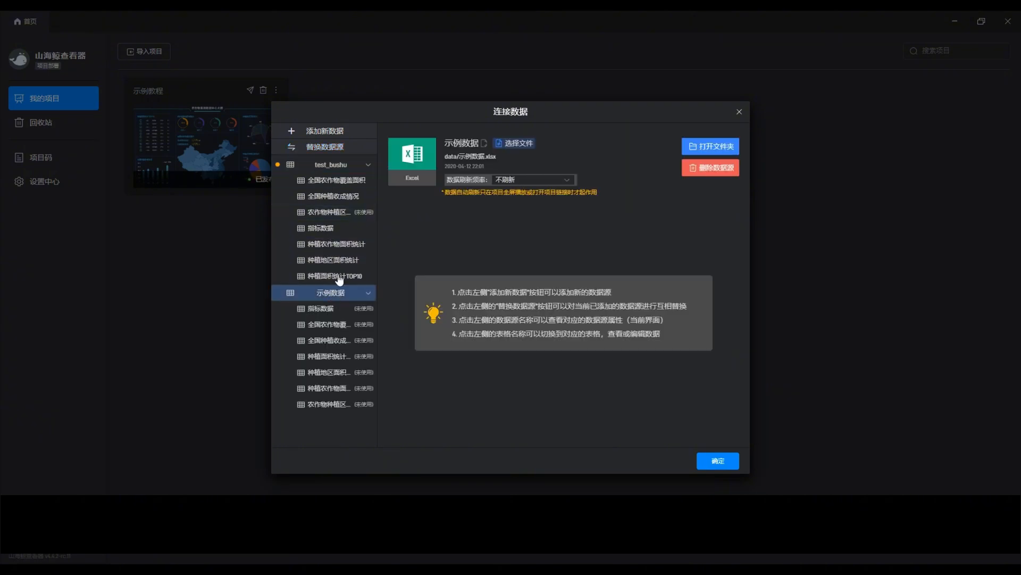
left_click(328, 167)
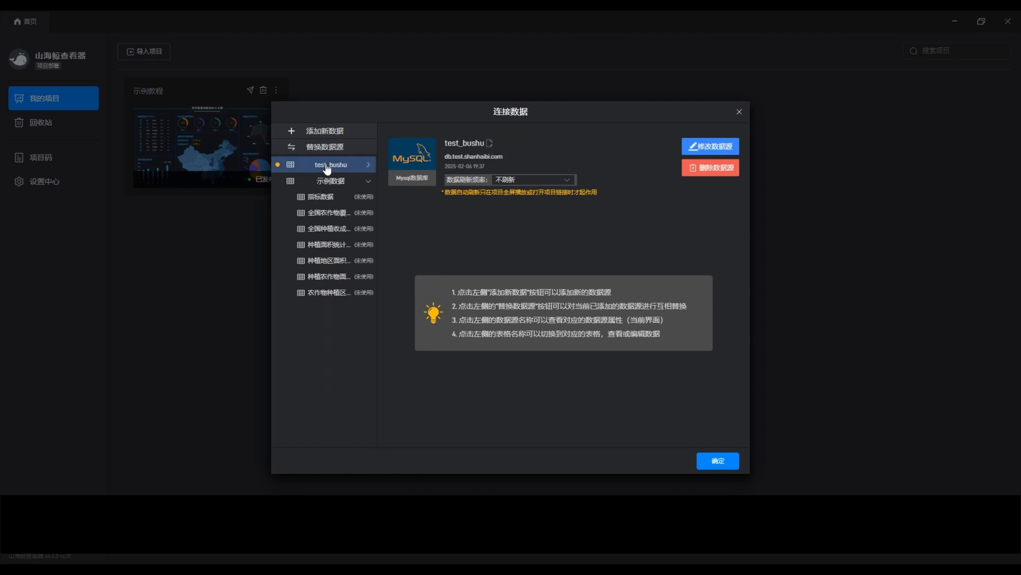
left_click(328, 167)
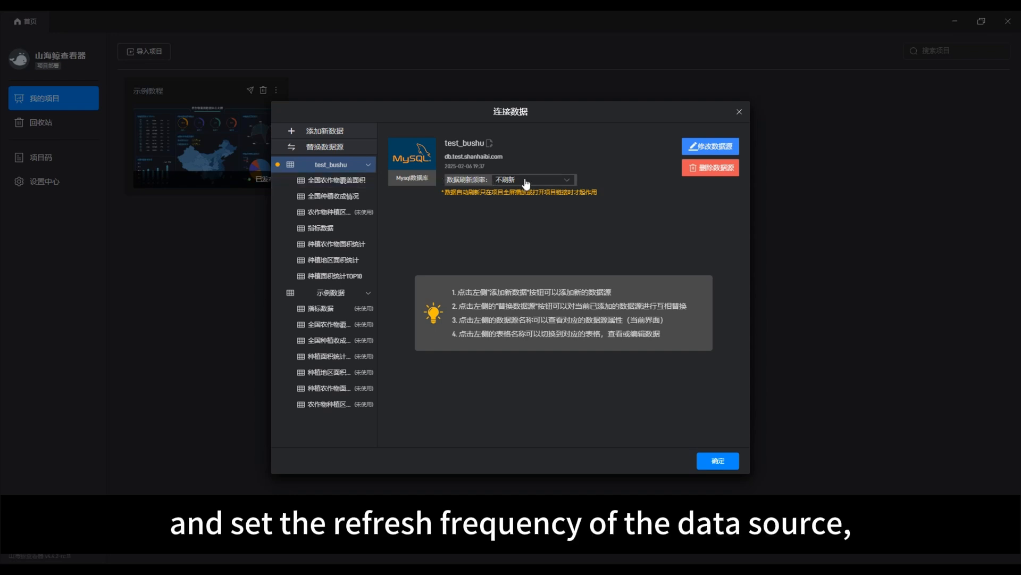
left_click(572, 184)
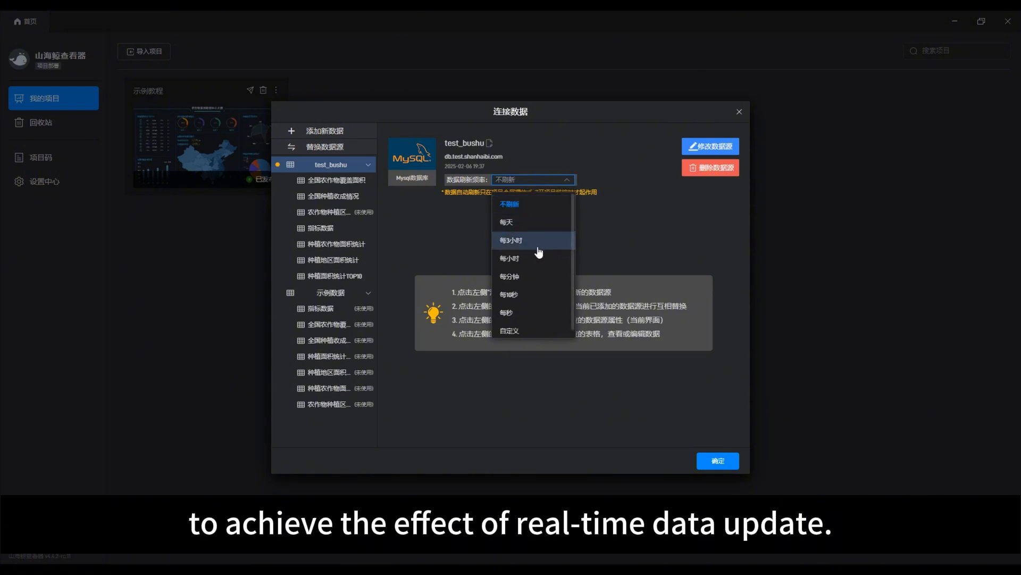
scroll(539, 252, "down", 1)
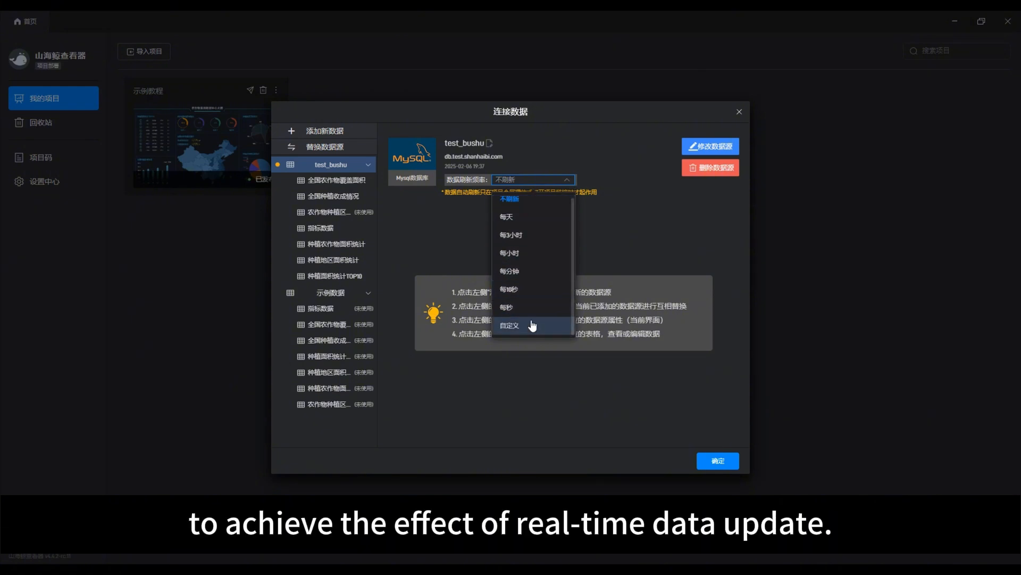
left_click(532, 326)
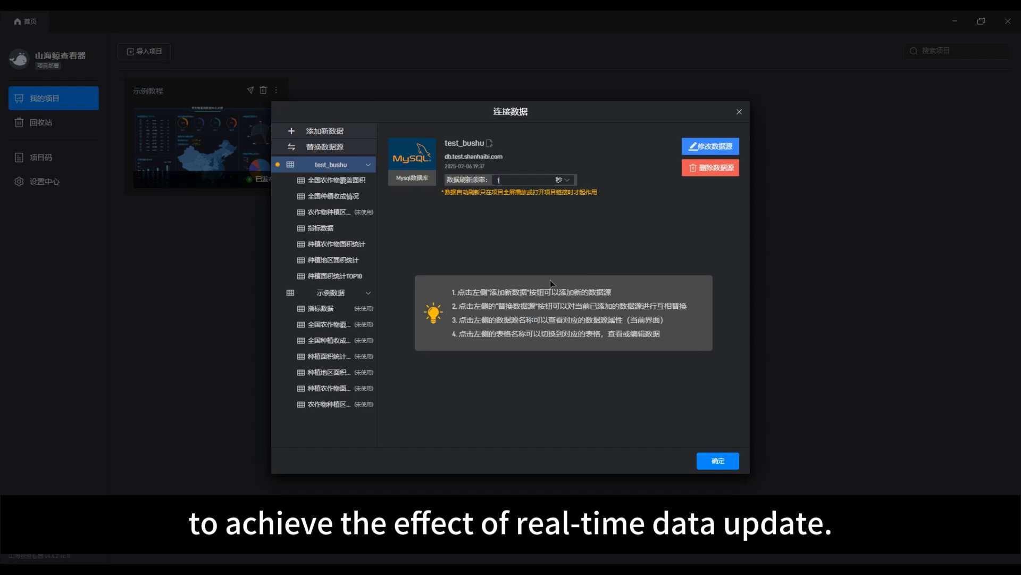
left_click(570, 180)
left_click(572, 183)
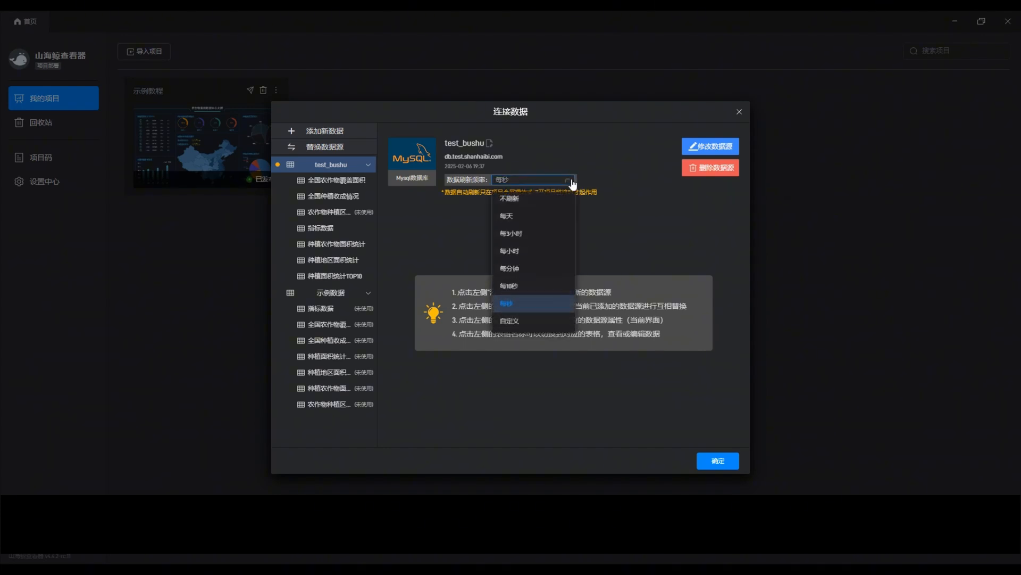
left_click(538, 308)
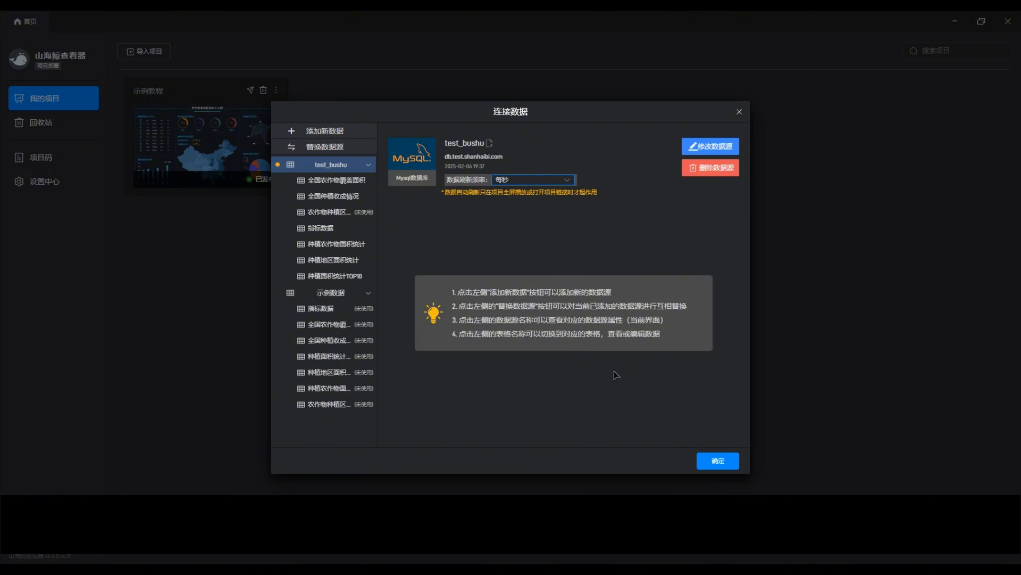
left_click(718, 460)
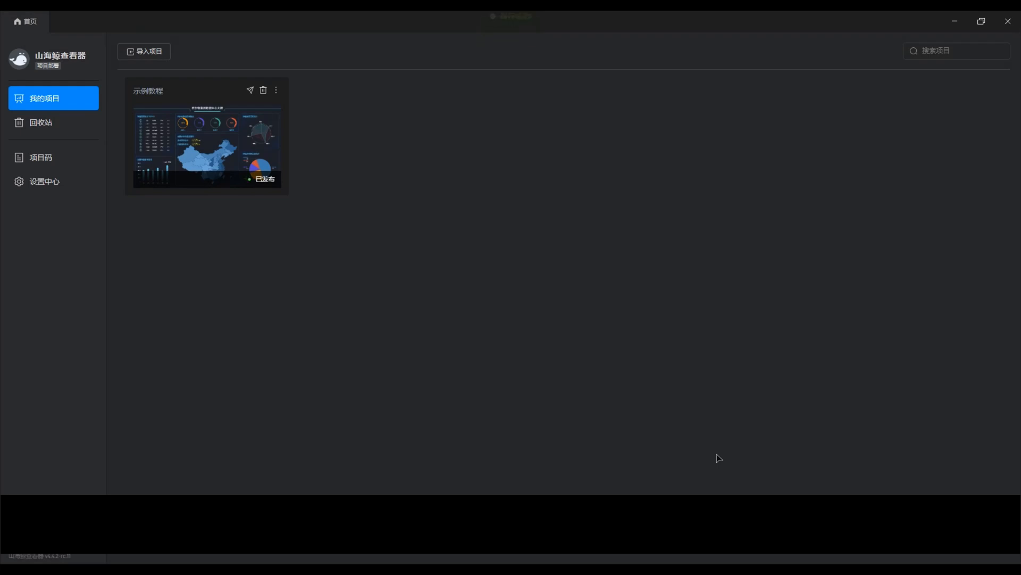
View the 示例教程 project with both full-screen viewing and Open Project, closing it after each viewing
mouse_move(205, 160)
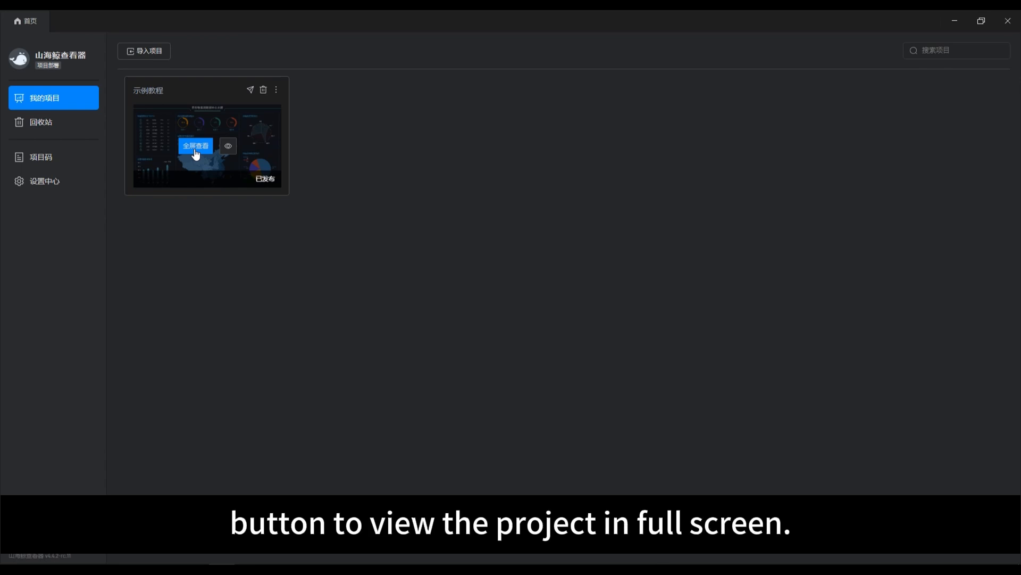
left_click(196, 146)
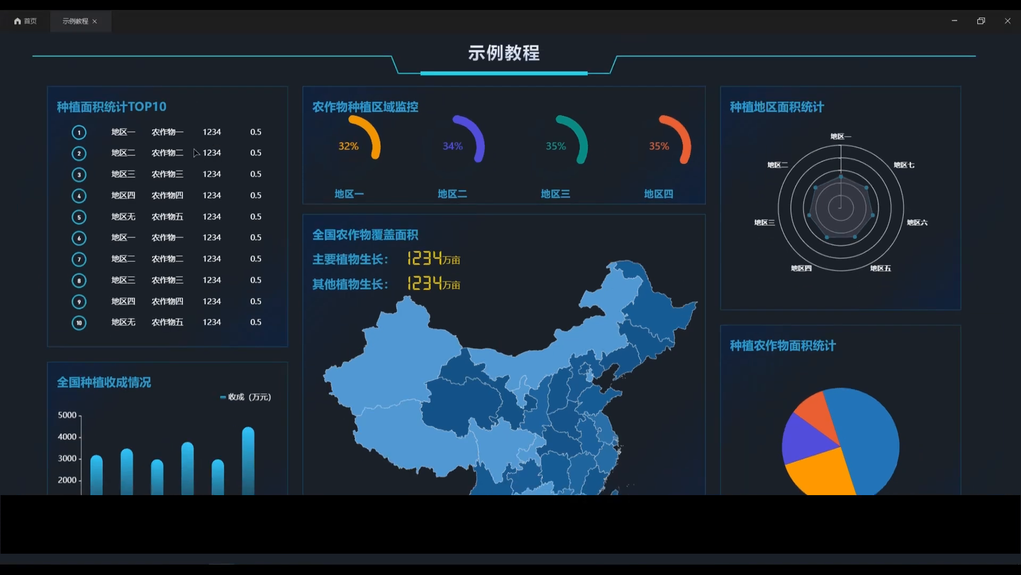
left_click(95, 22)
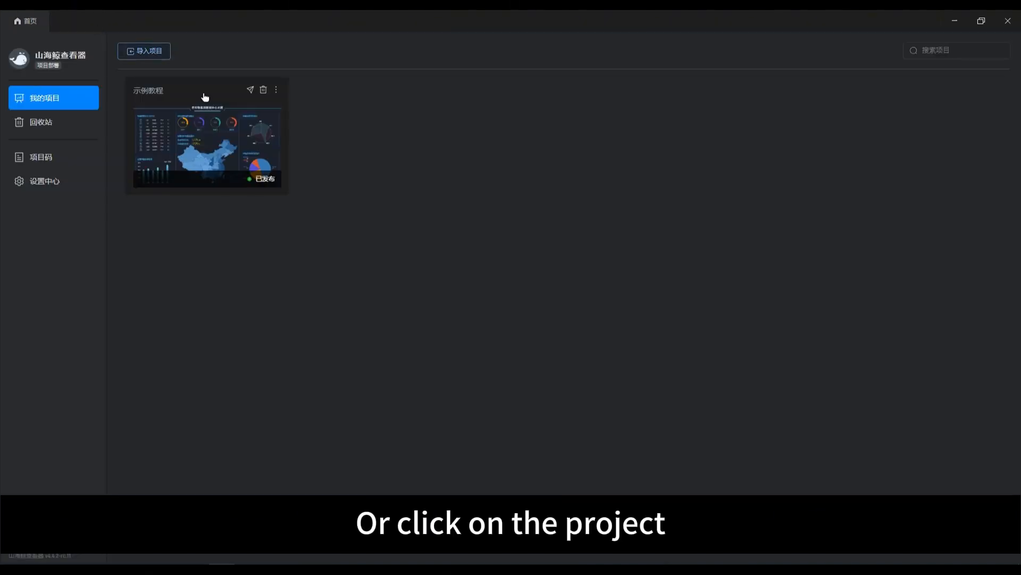
mouse_move(221, 137)
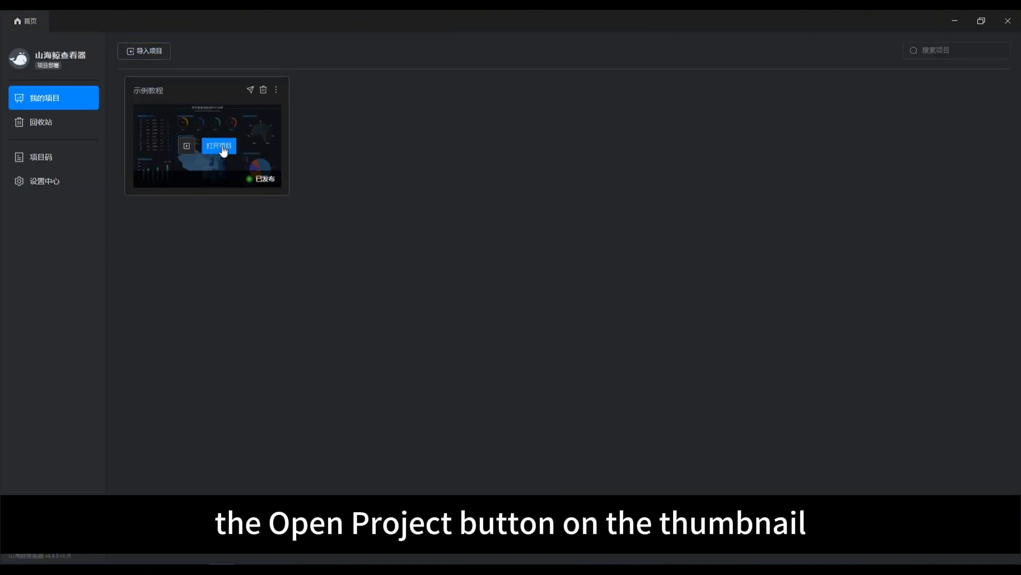
left_click(223, 146)
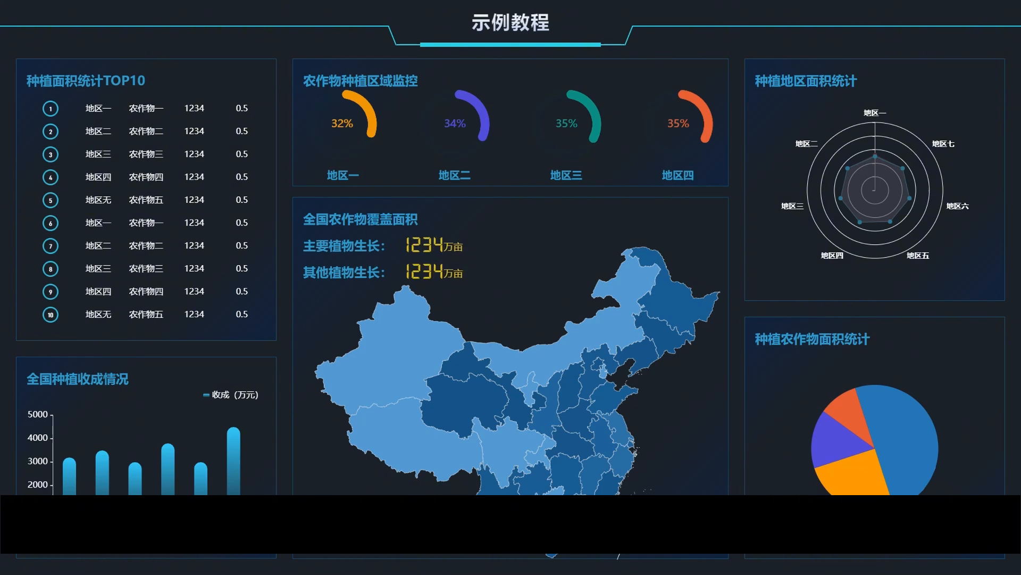
key("Escape")
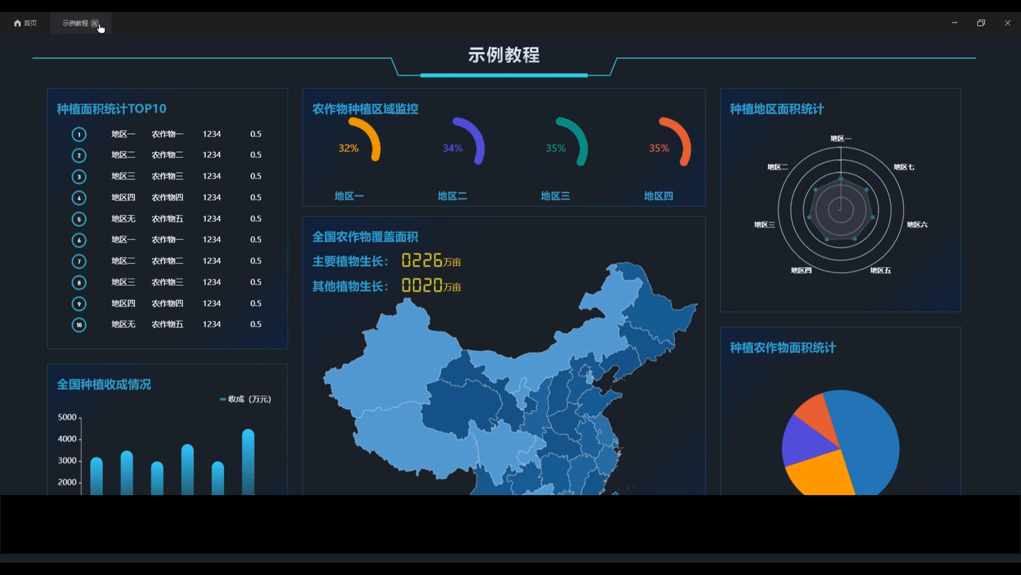
left_click(98, 24)
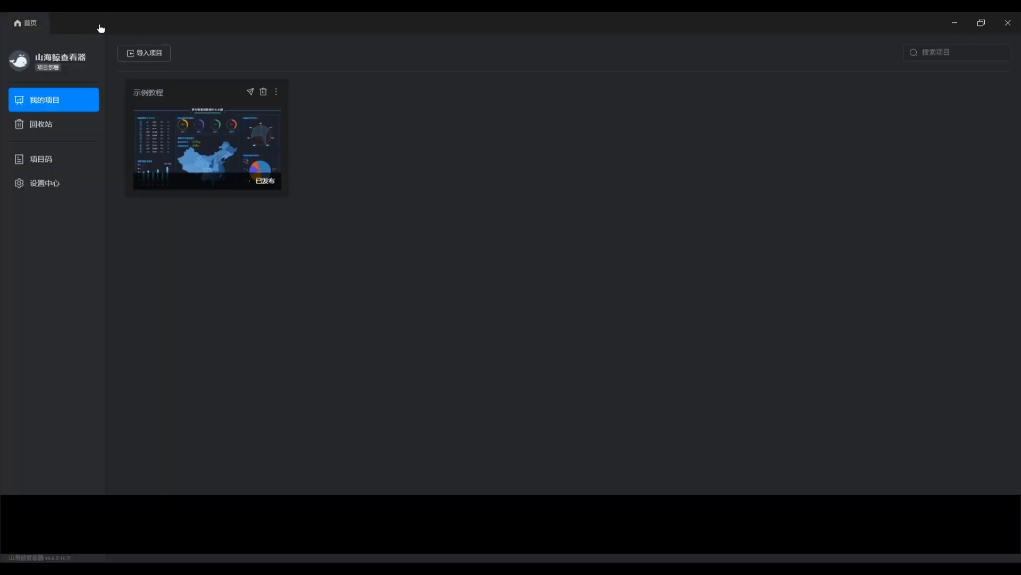
left_click(252, 92)
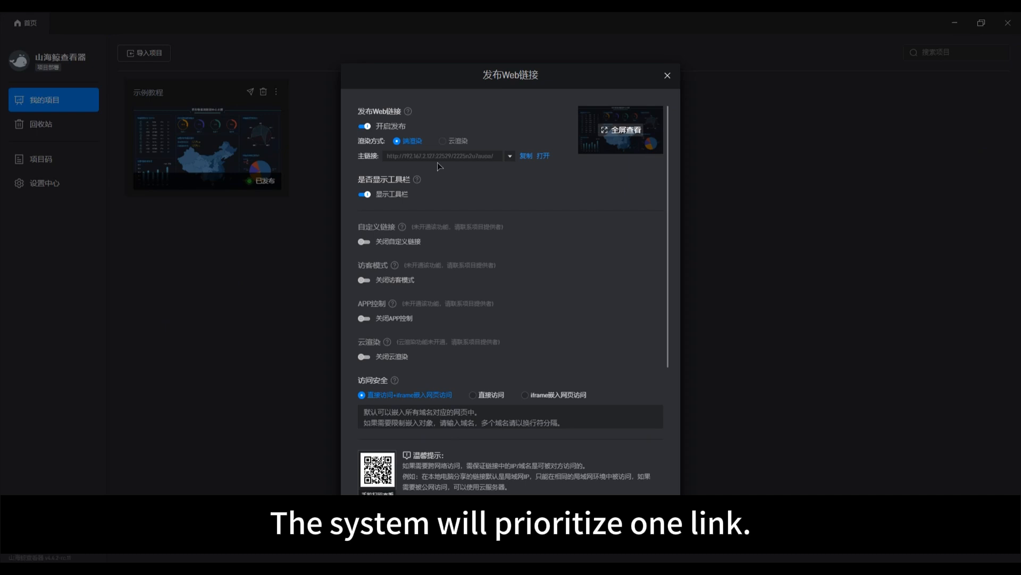
left_click(511, 156)
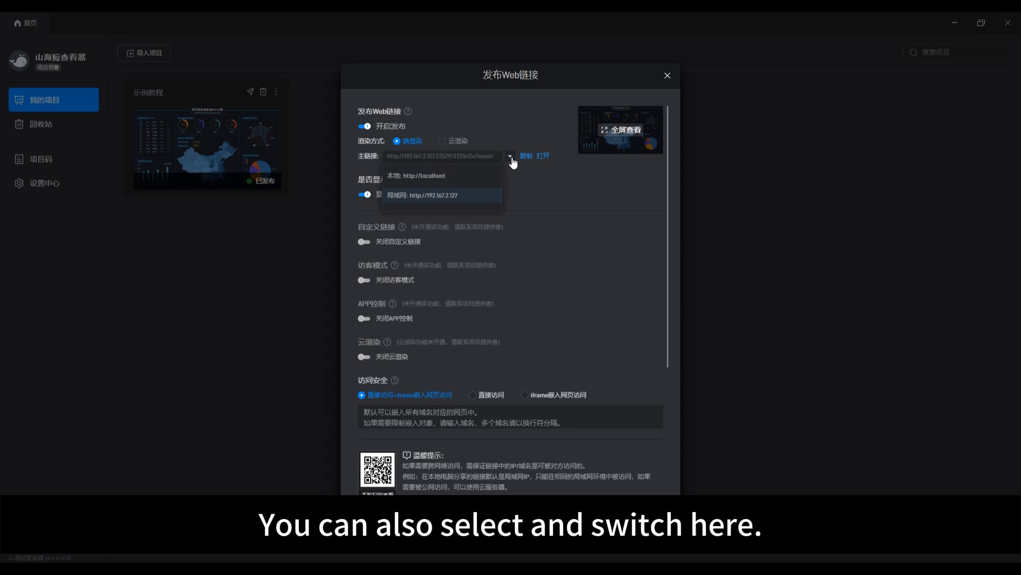
left_click(441, 179)
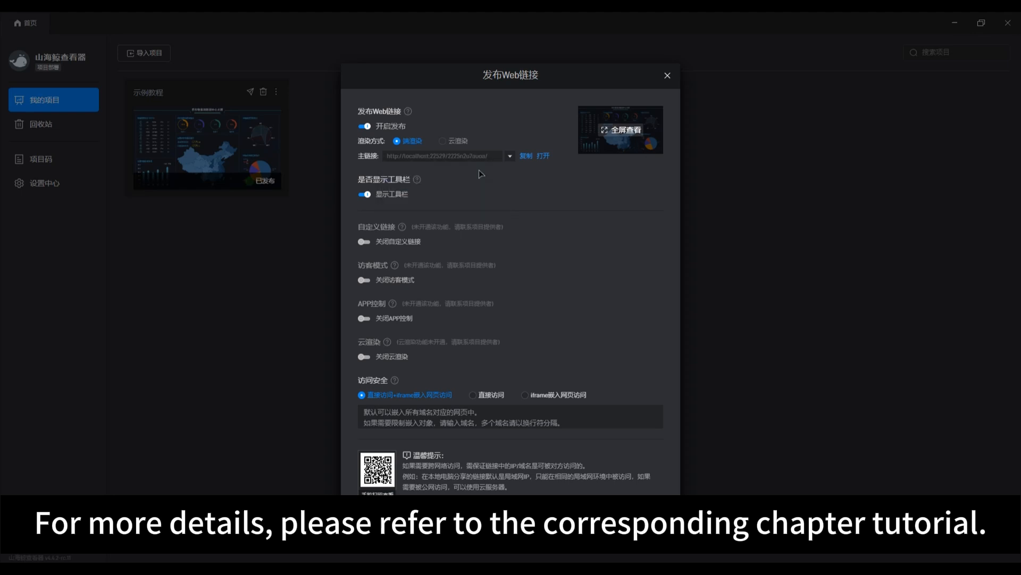
left_click(510, 158)
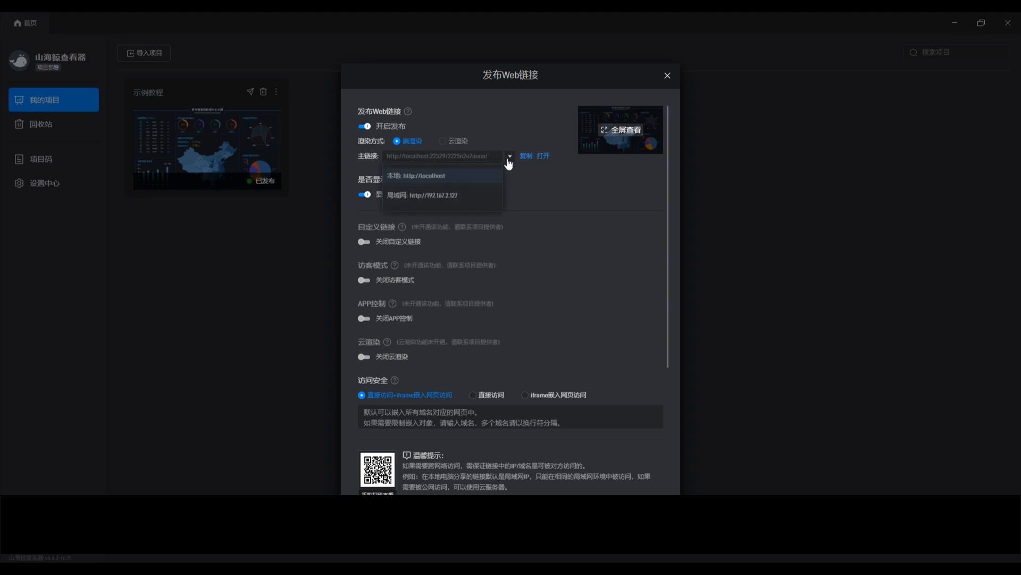
left_click(457, 196)
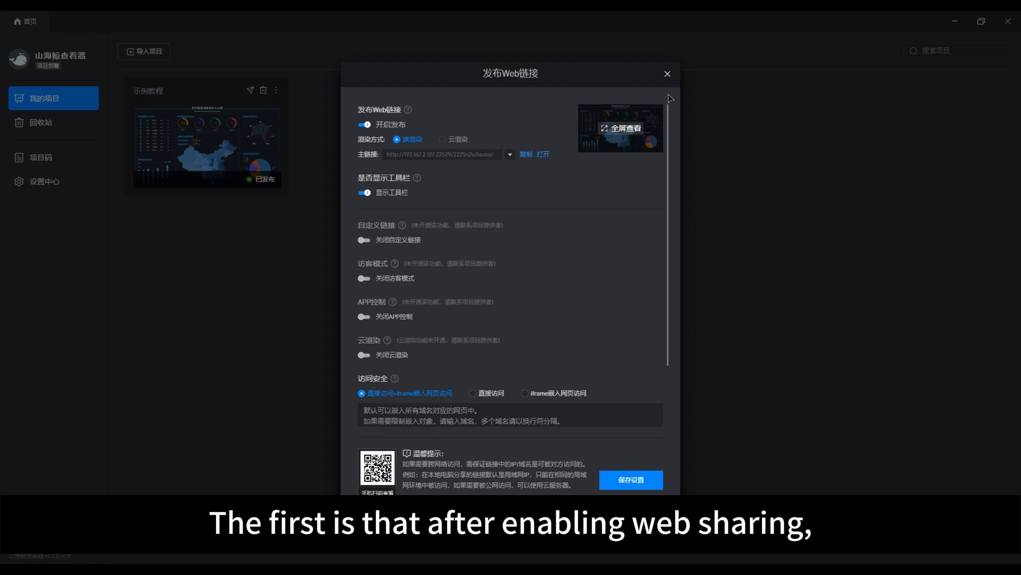
left_click(668, 75)
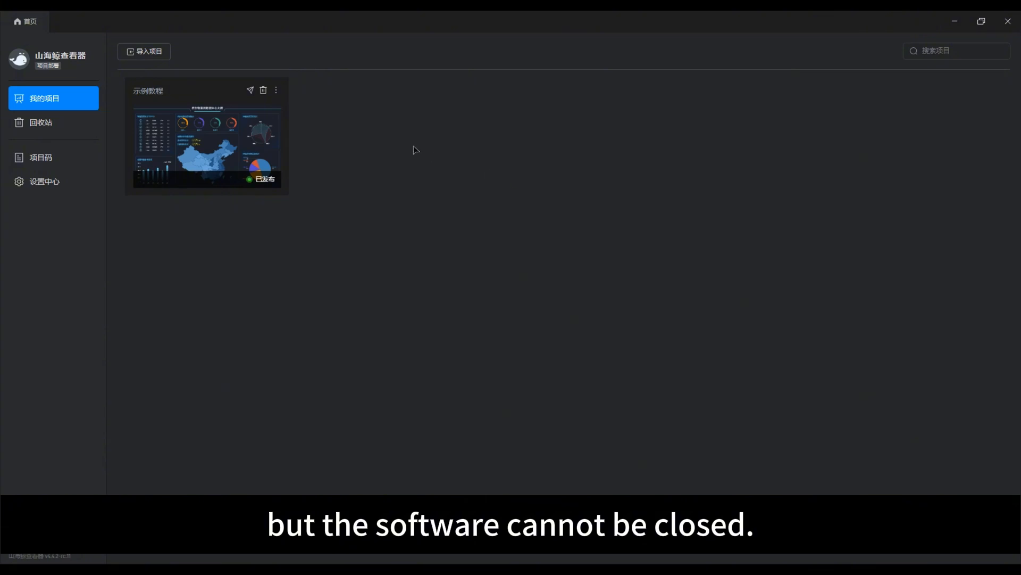
Review the main link address options in the Web publishing settings of 示例教程
left_click(251, 90)
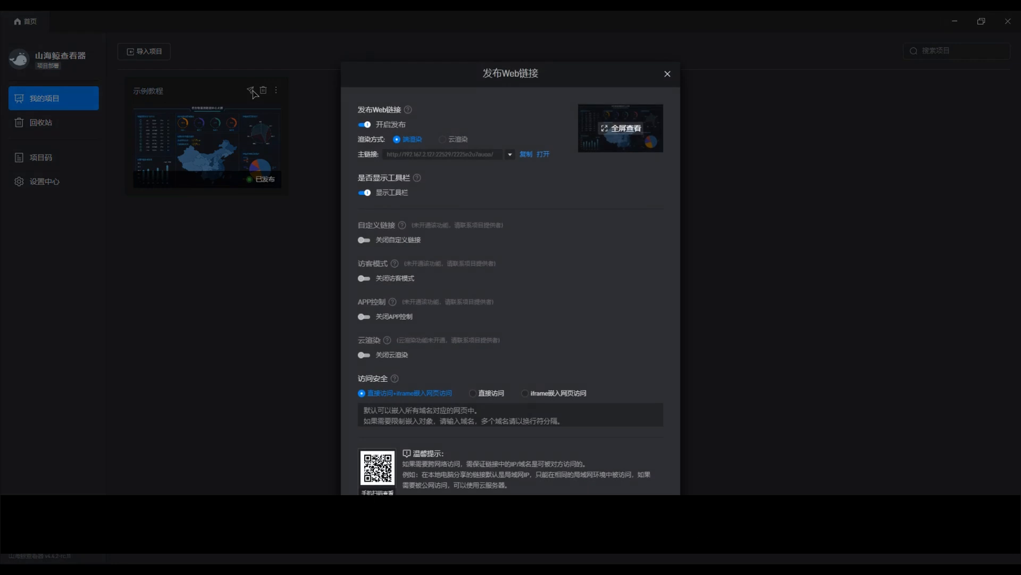
left_click(510, 156)
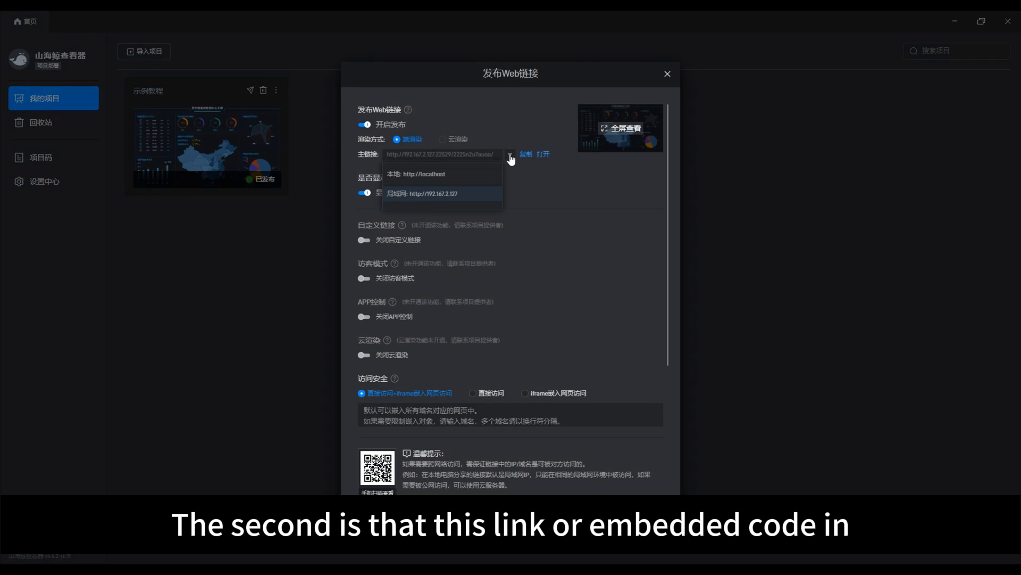
left_click(510, 156)
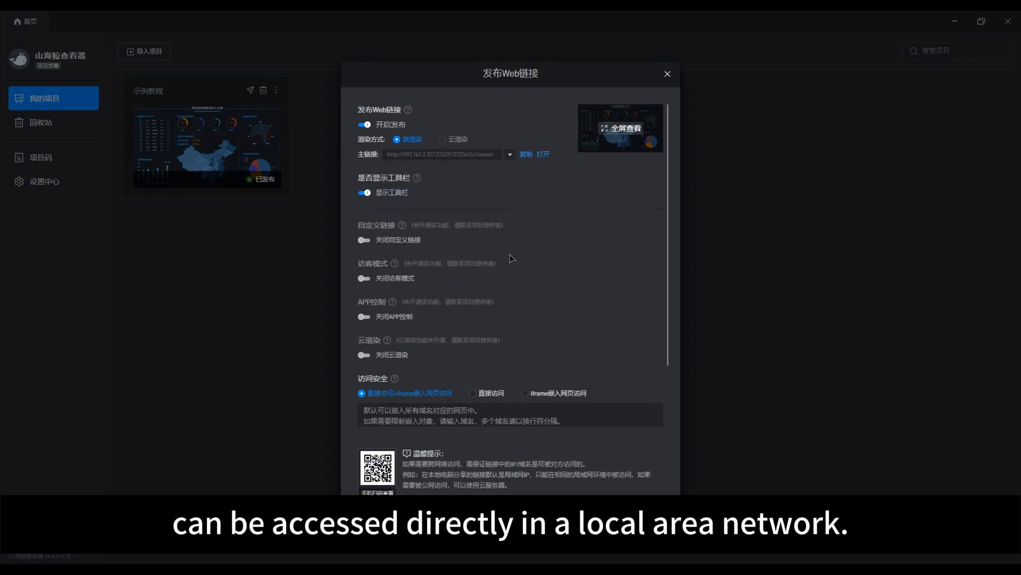